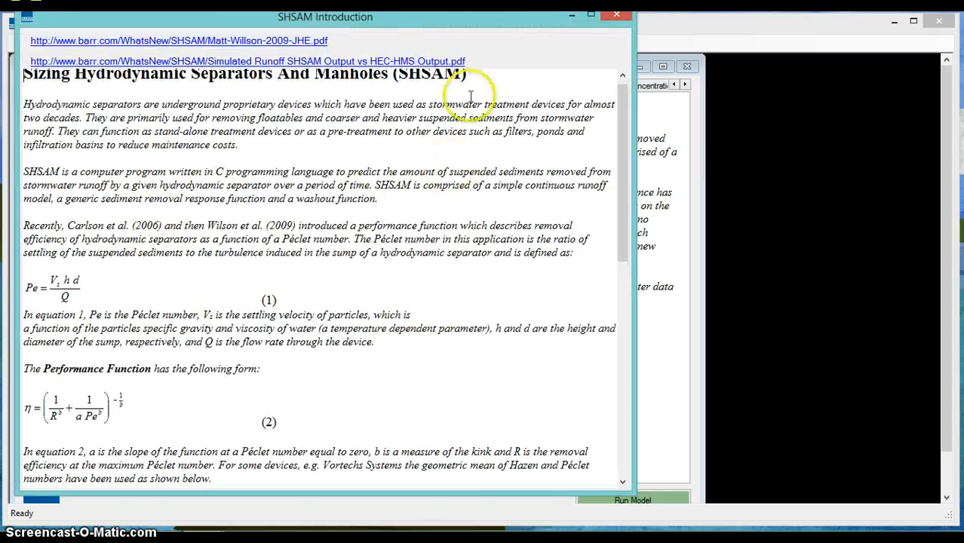
Read through the SHSAM Introduction help window, including the Péclet number and performance function equations, and close it
drag(521, 26, 542, 33)
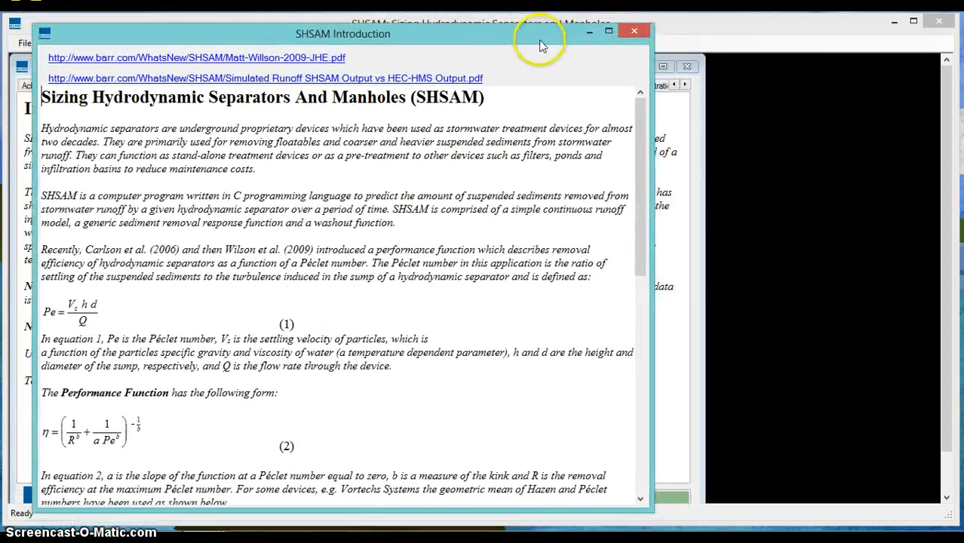
scroll(468, 212, down, 1)
drag(664, 149, 638, 335)
click(633, 34)
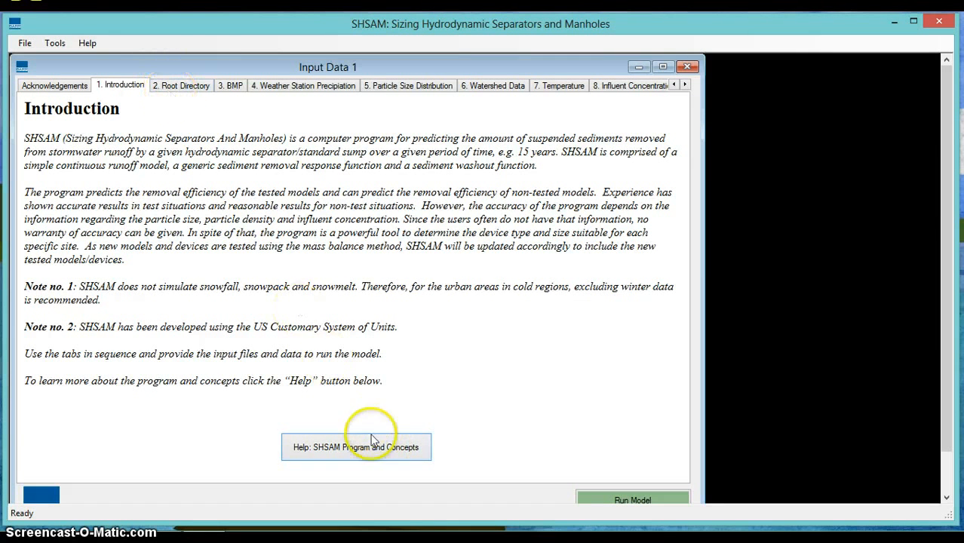
Open the Root Directory page and highlight the note that folder names should not contain any spaces
click(190, 86)
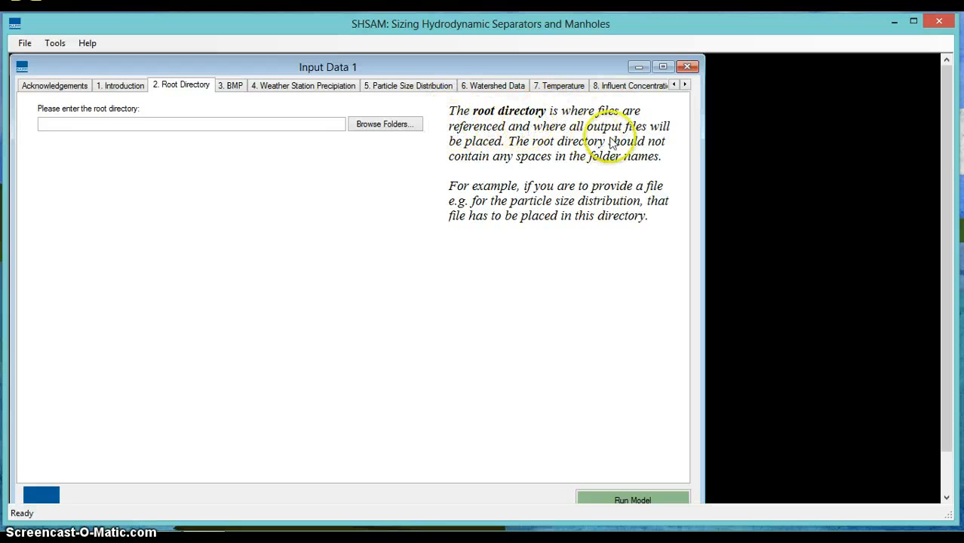
double_click(518, 141)
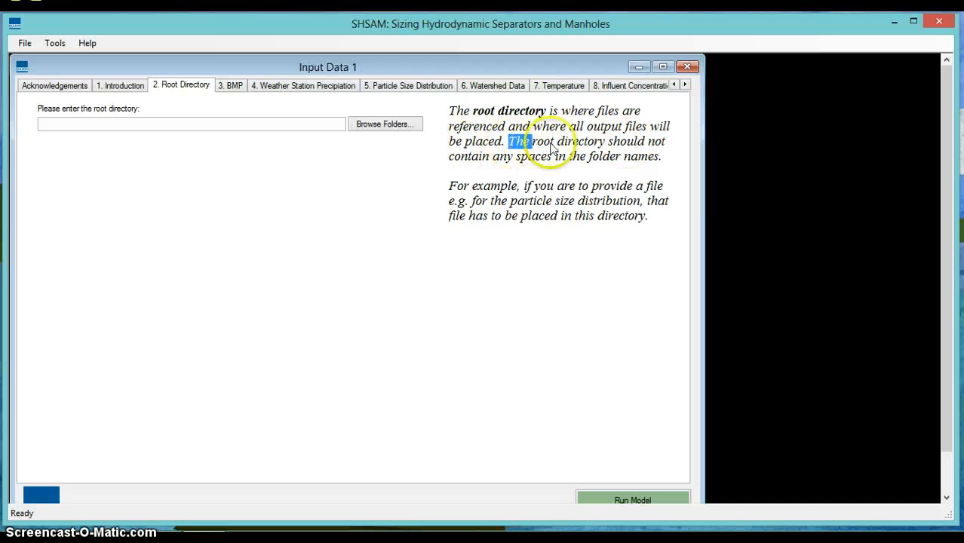
drag(551, 148, 659, 155)
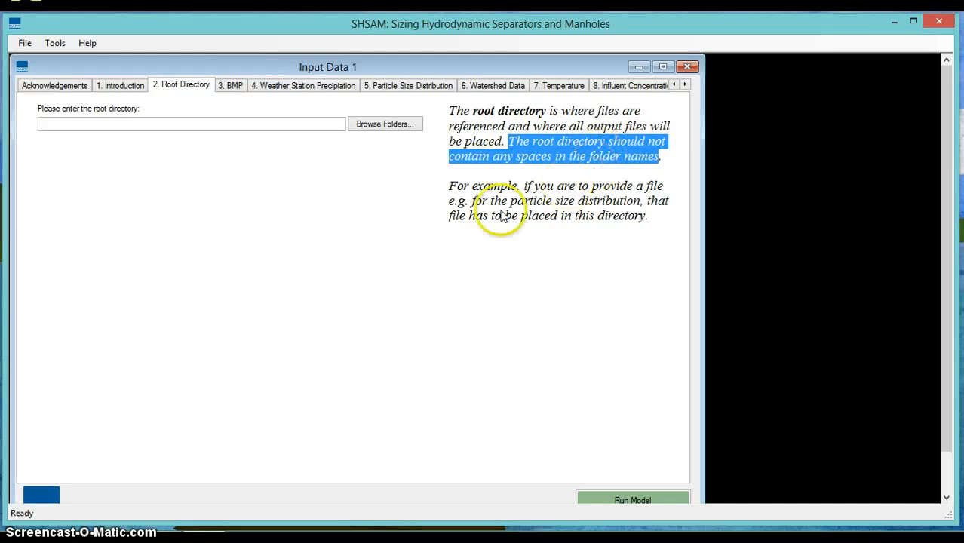
Set the root directory to the Outputs folder on the local C: disk
click(209, 120)
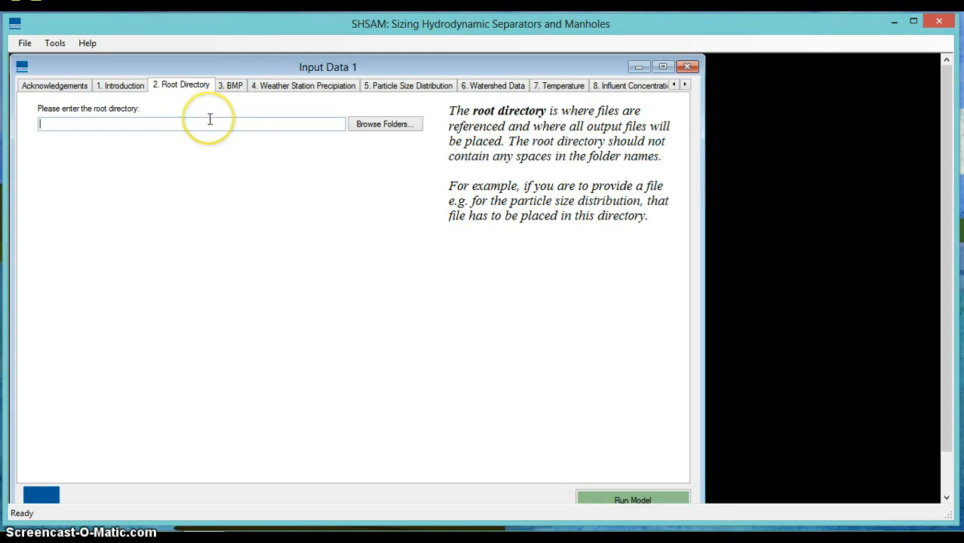
click(405, 125)
click(419, 260)
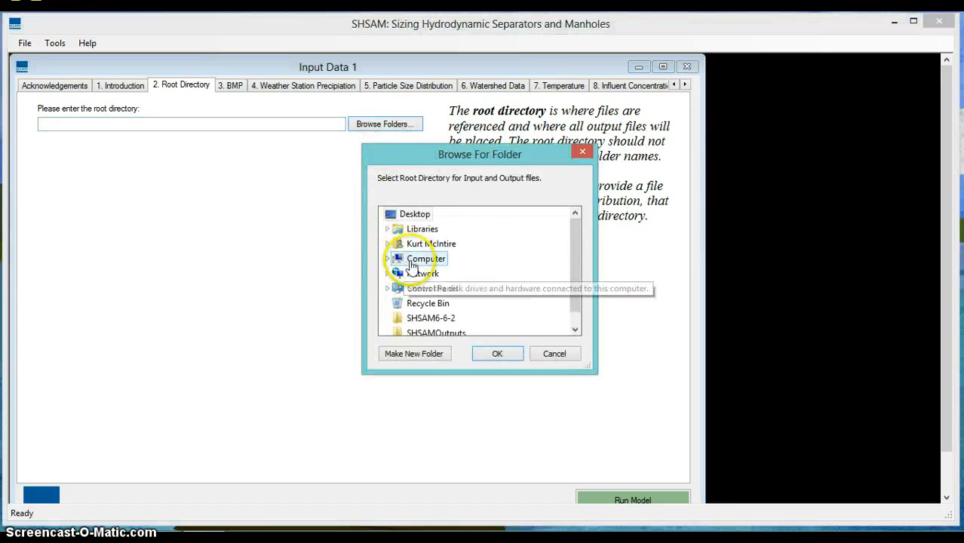
double_click(422, 259)
scroll(411, 233, up, 2)
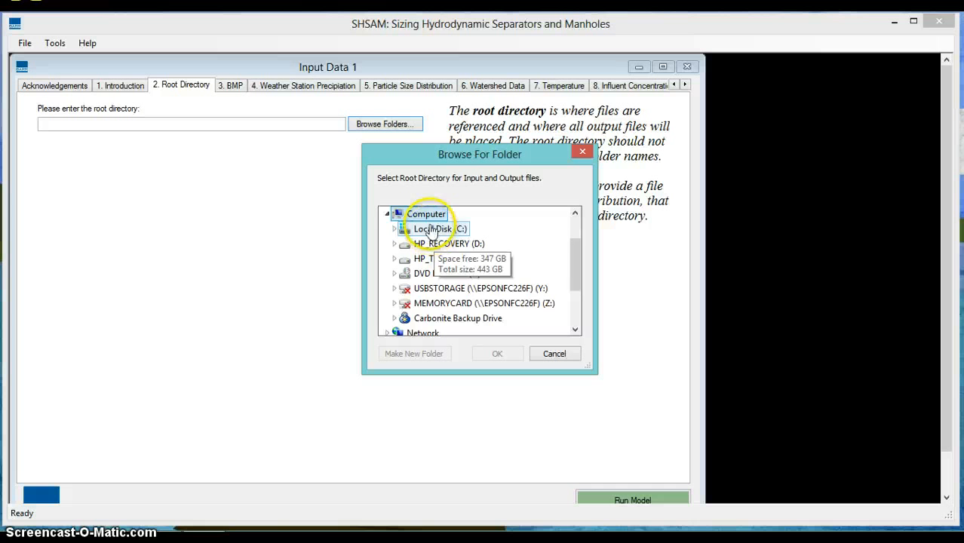
double_click(431, 229)
scroll(508, 241, down, 1)
click(436, 288)
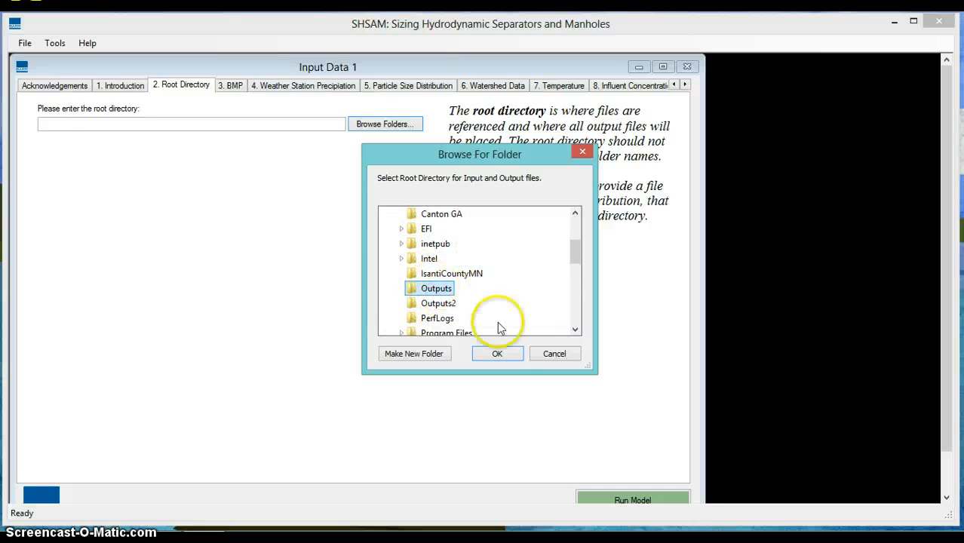
click(498, 354)
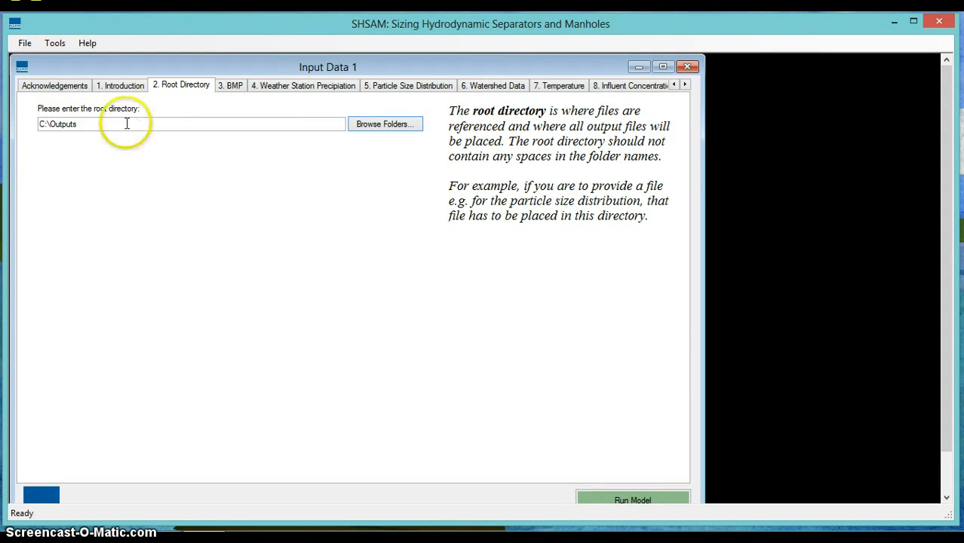
Change the root directory to C:\Canton GA as an example of a folder name with a space, and highlight the path
click(386, 124)
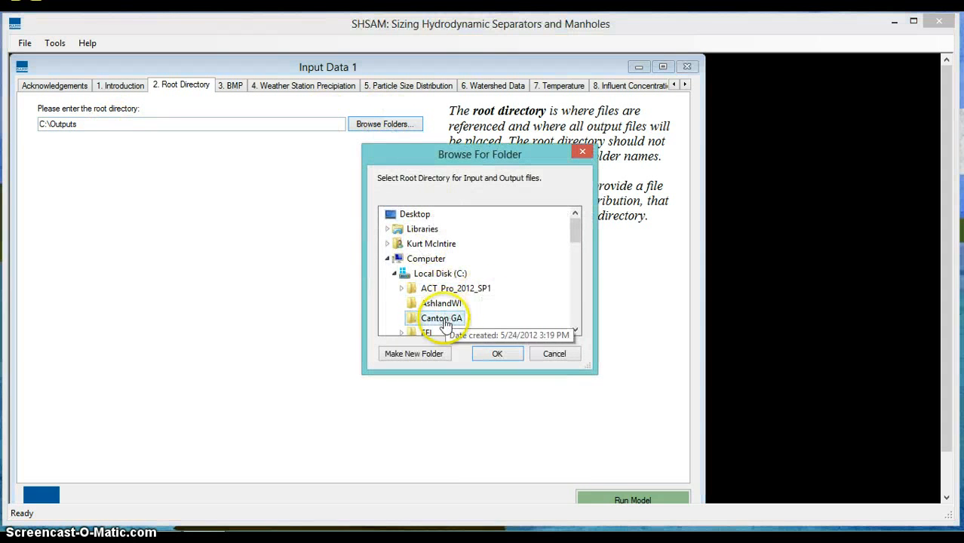
scroll(558, 275, down, 1)
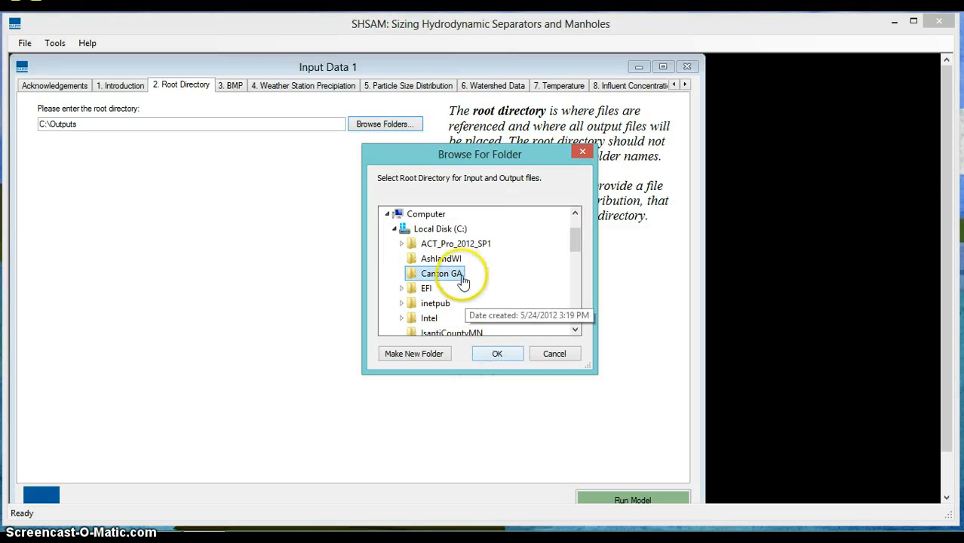
click(487, 360)
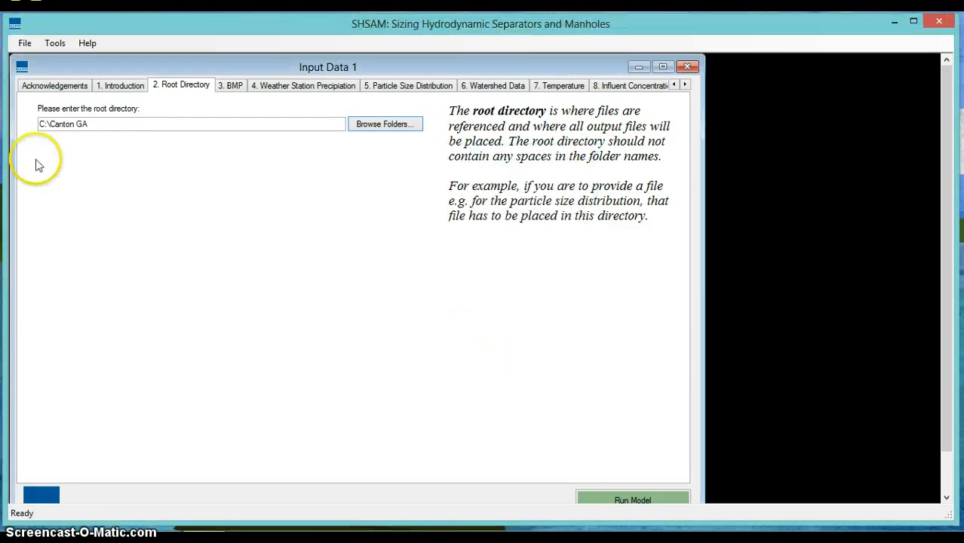
double_click(81, 125)
click(77, 127)
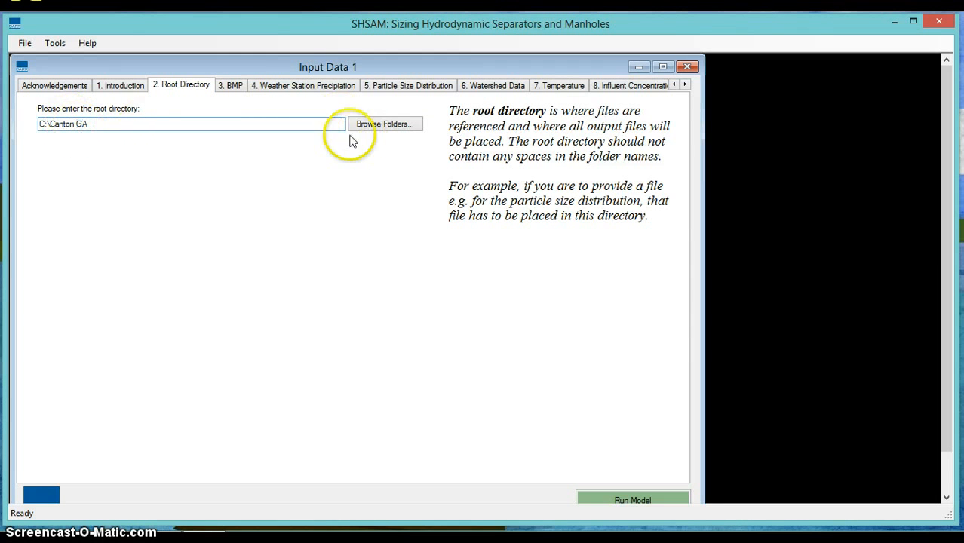
click(332, 124)
drag(188, 131, 39, 125)
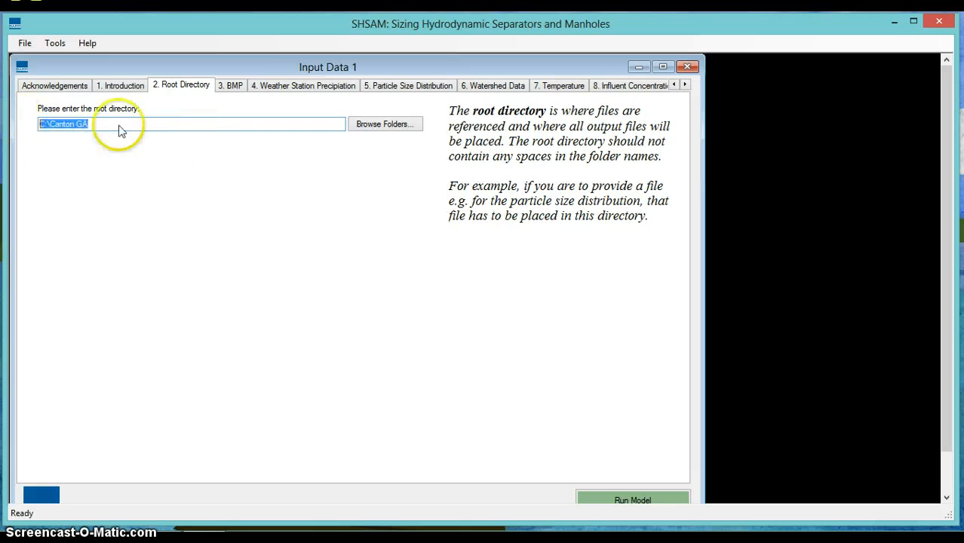
click(409, 130)
click(436, 275)
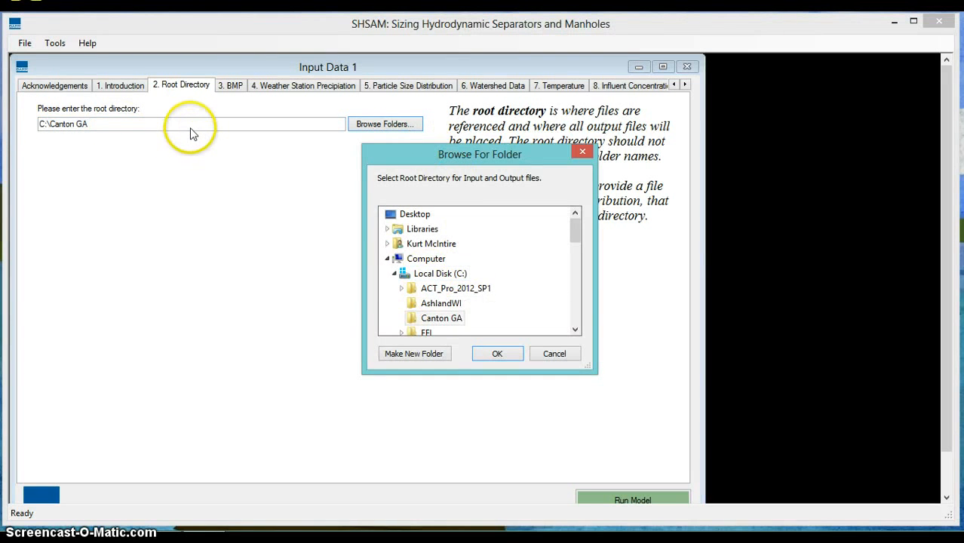
click(557, 354)
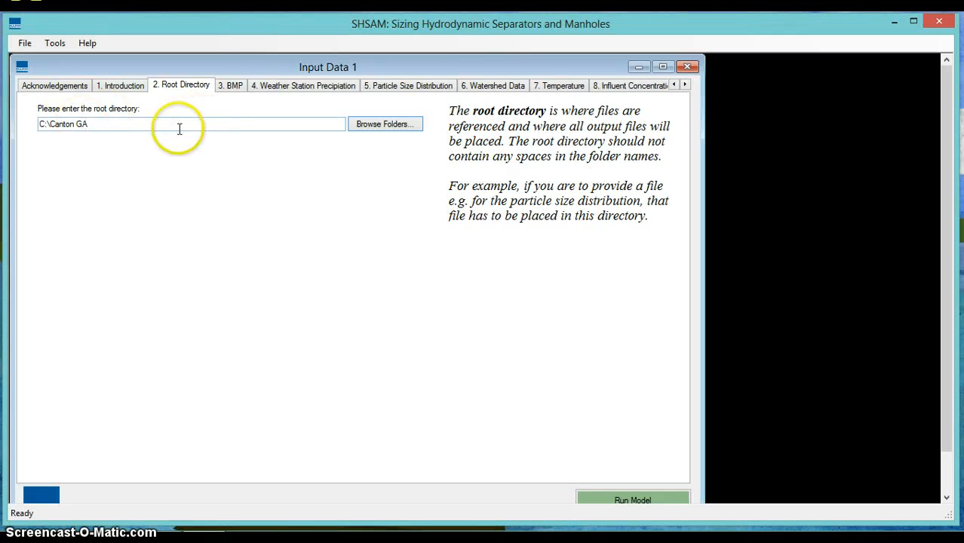
drag(114, 124, 34, 123)
click(46, 124)
click(133, 125)
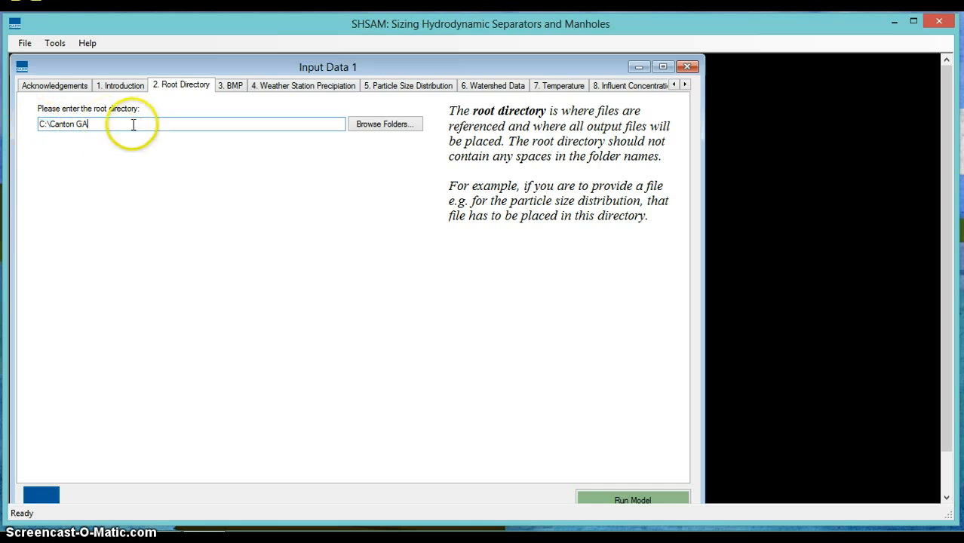
Set the root directory back to C:\Outputs and go to the BMP selection page
click(367, 125)
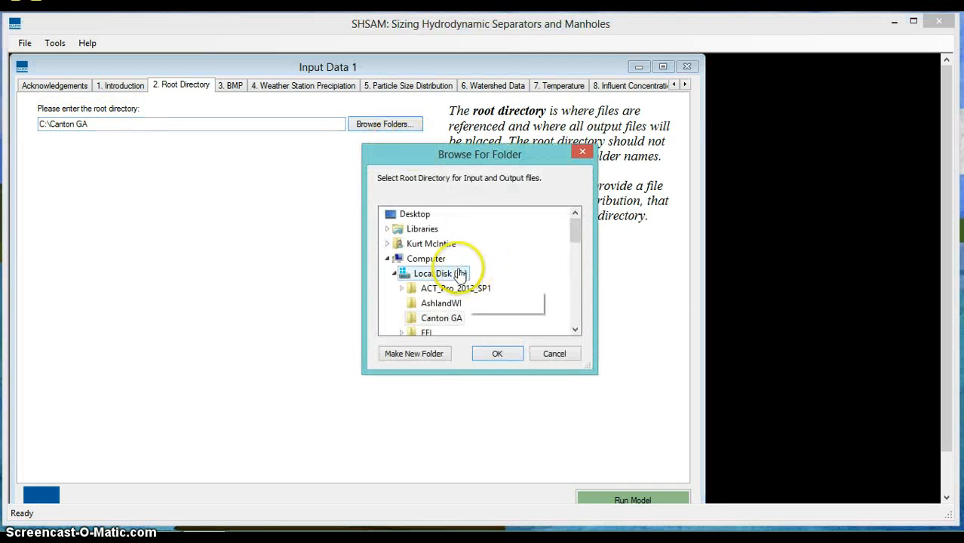
scroll(461, 273, down, 2)
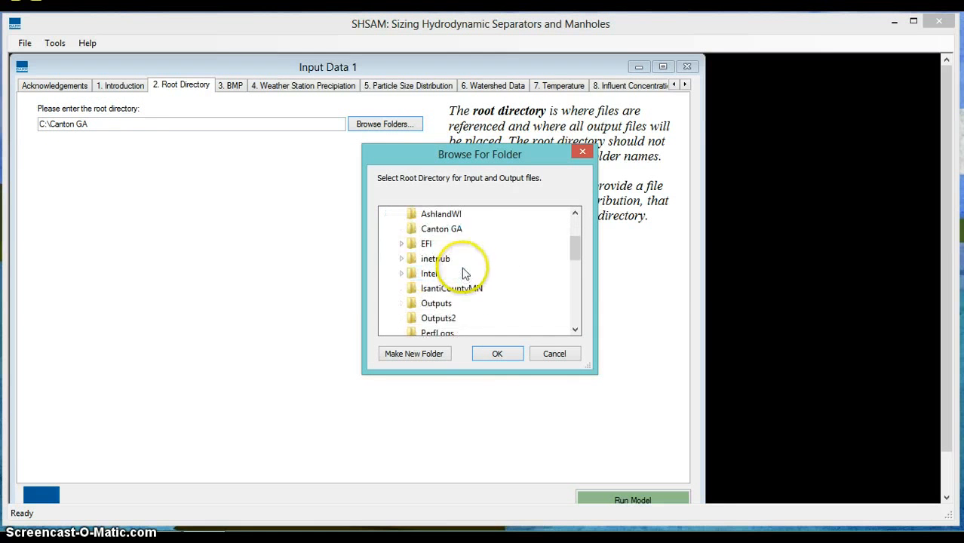
scroll(464, 273, down, 1)
click(435, 259)
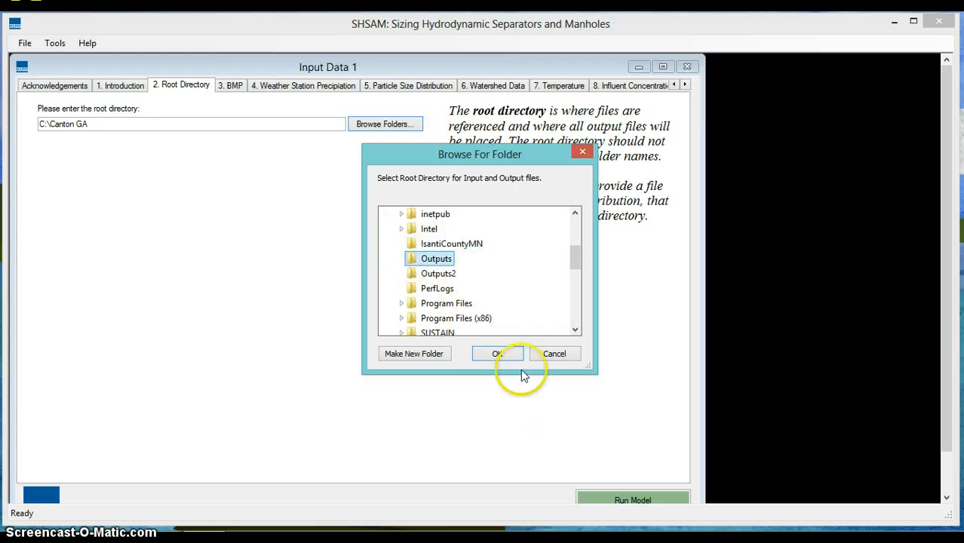
click(497, 354)
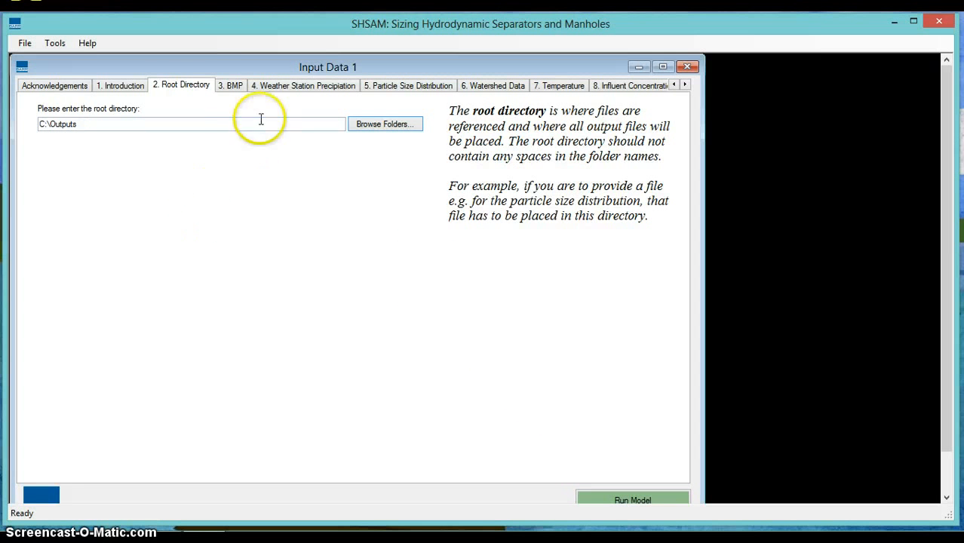
click(230, 85)
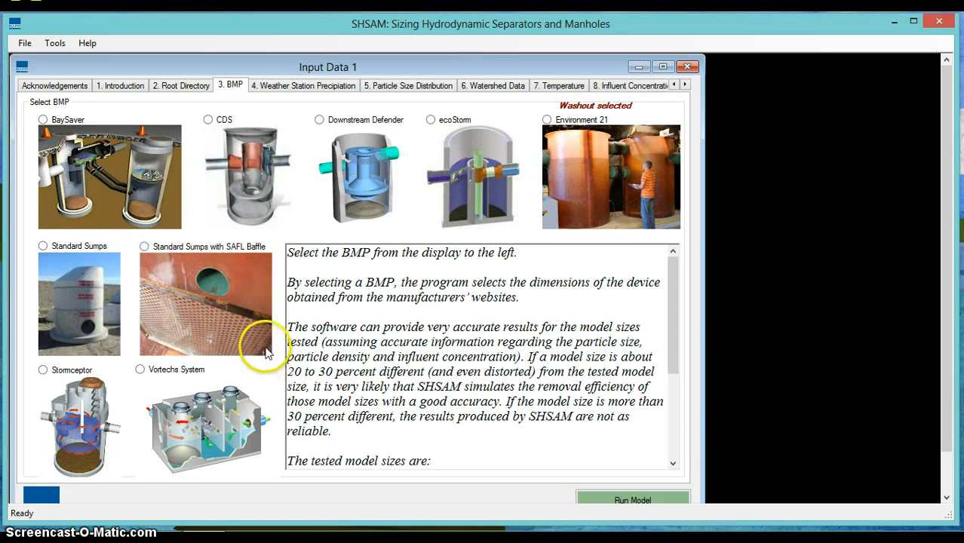
click(159, 248)
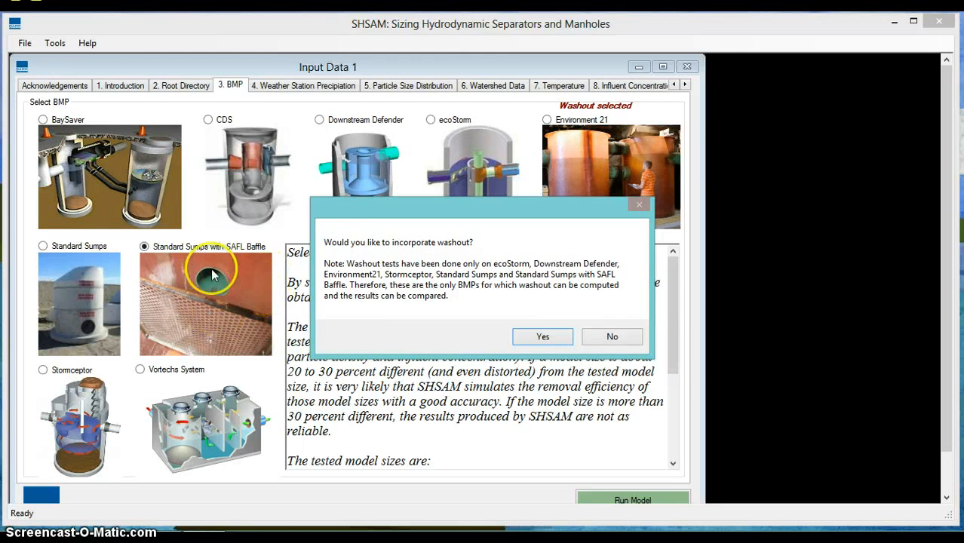
click(616, 339)
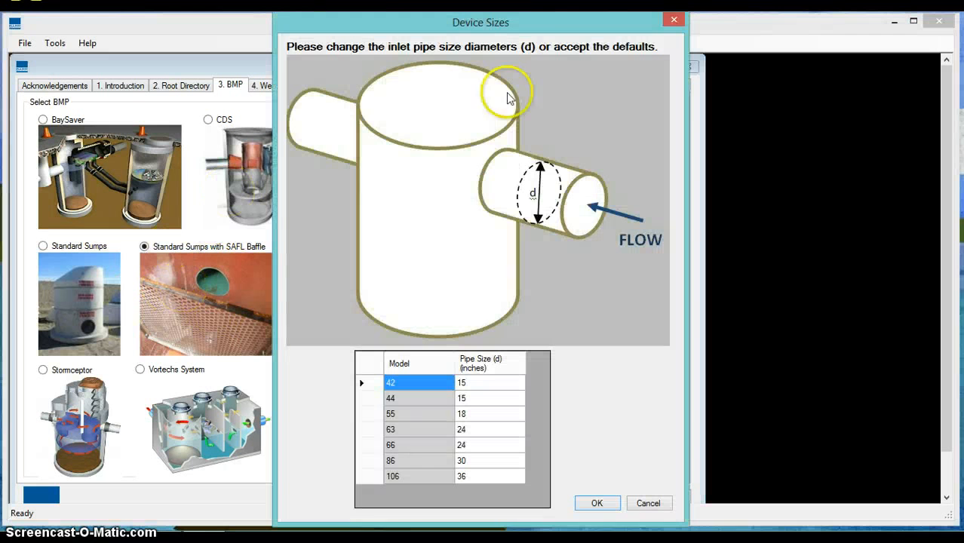
click(672, 19)
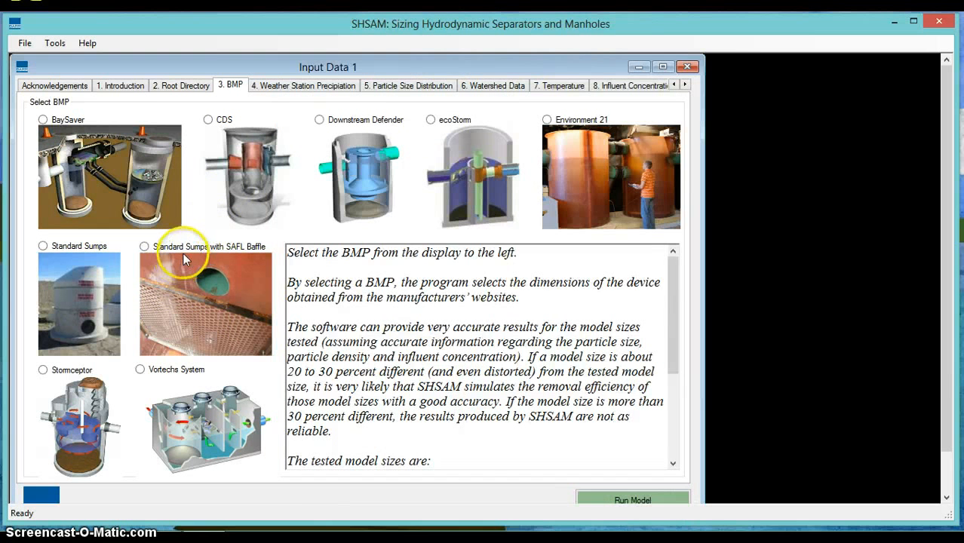
Select Standard Sumps with SAFL Baffle as the BMP, incorporating washout and using no bypass
click(182, 253)
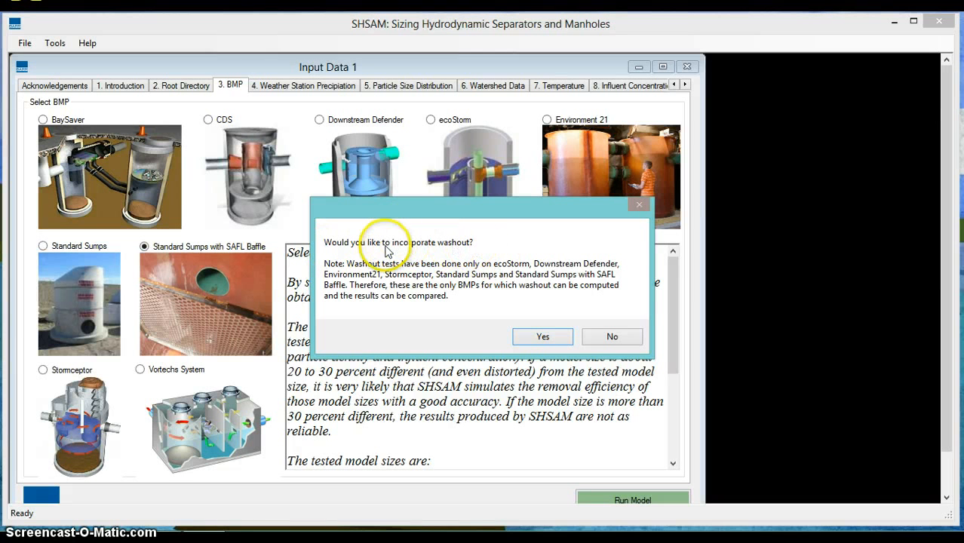
click(539, 336)
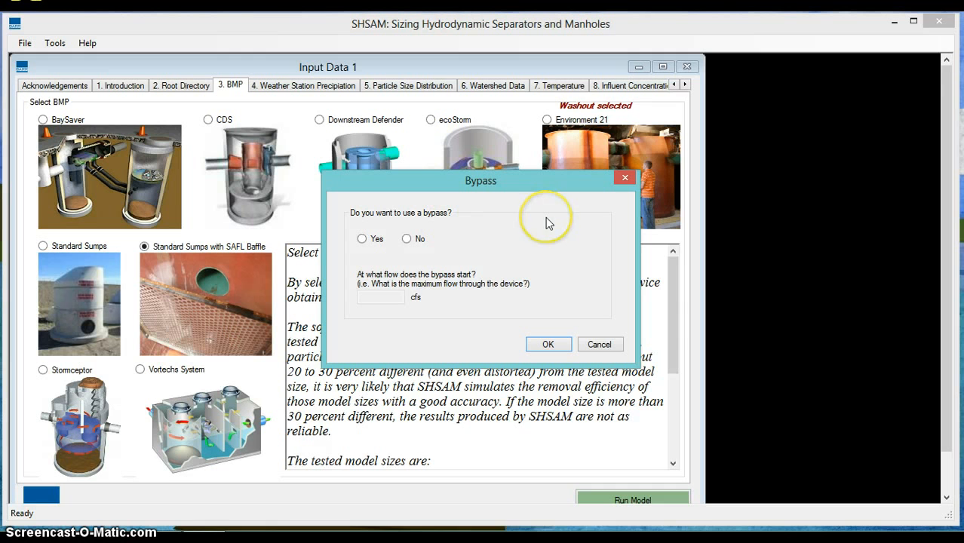
click(406, 239)
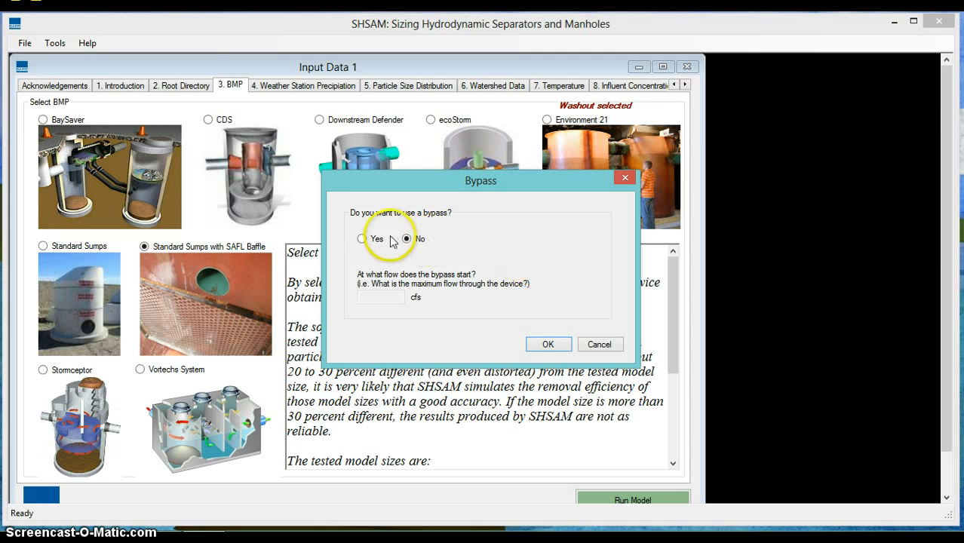
click(363, 239)
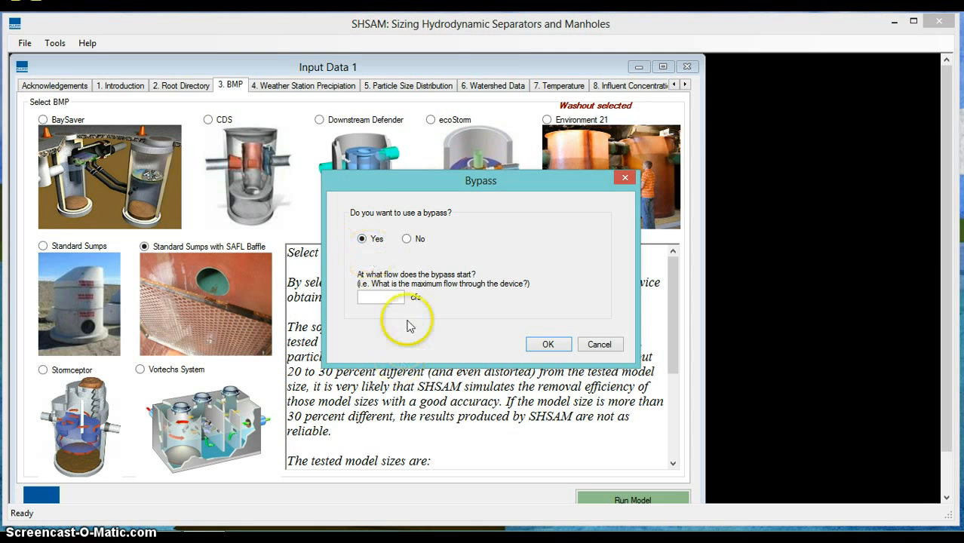
click(391, 300)
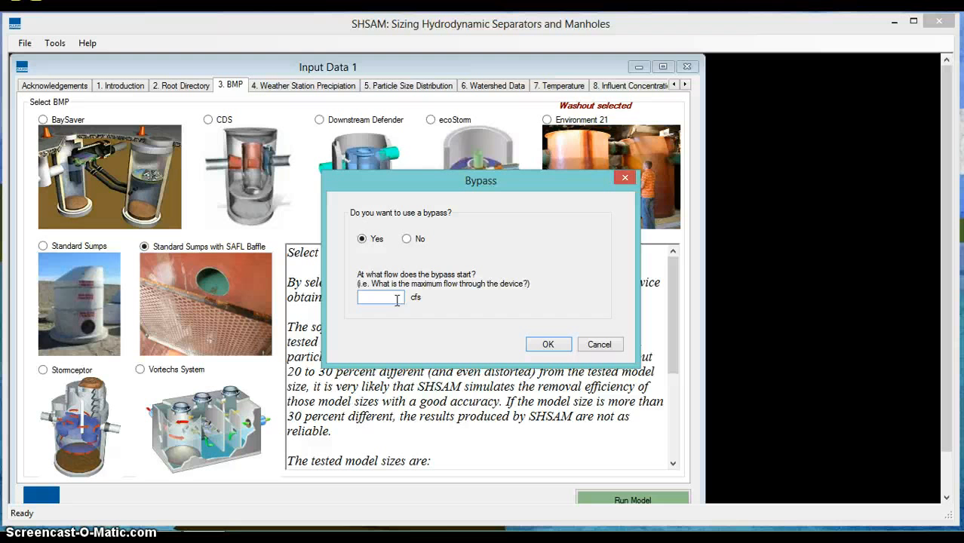
click(406, 238)
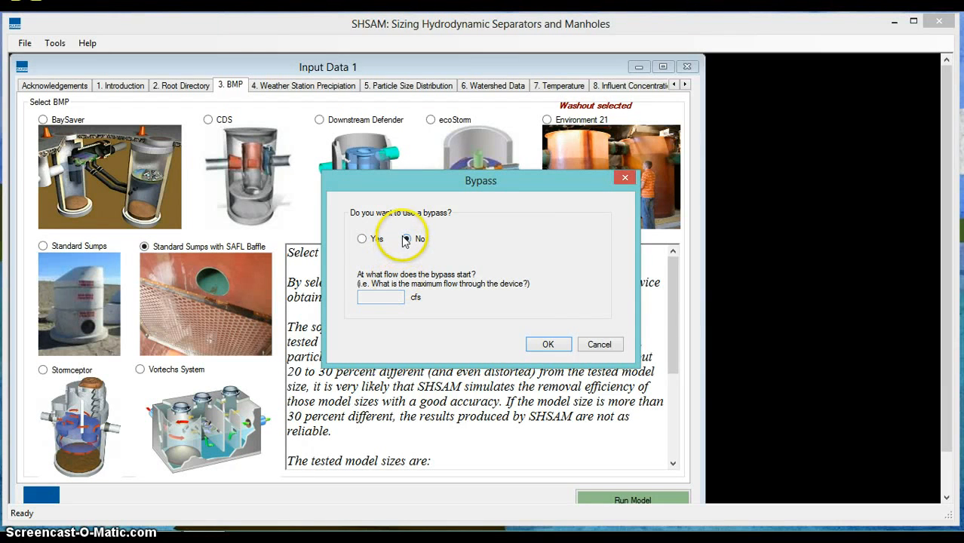
click(547, 344)
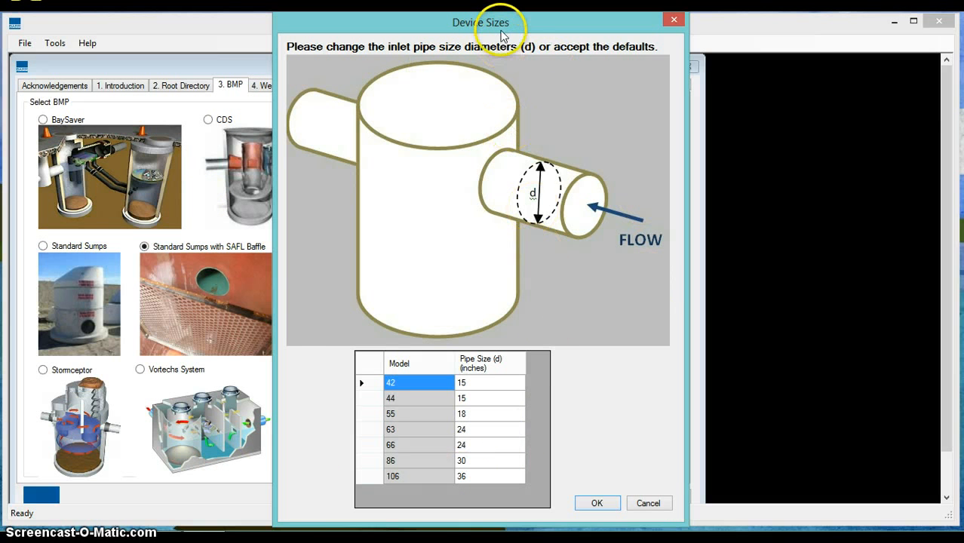
Review the inlet pipe diameters for models 42 to 106 and accept the default device sizes
drag(501, 30, 494, 34)
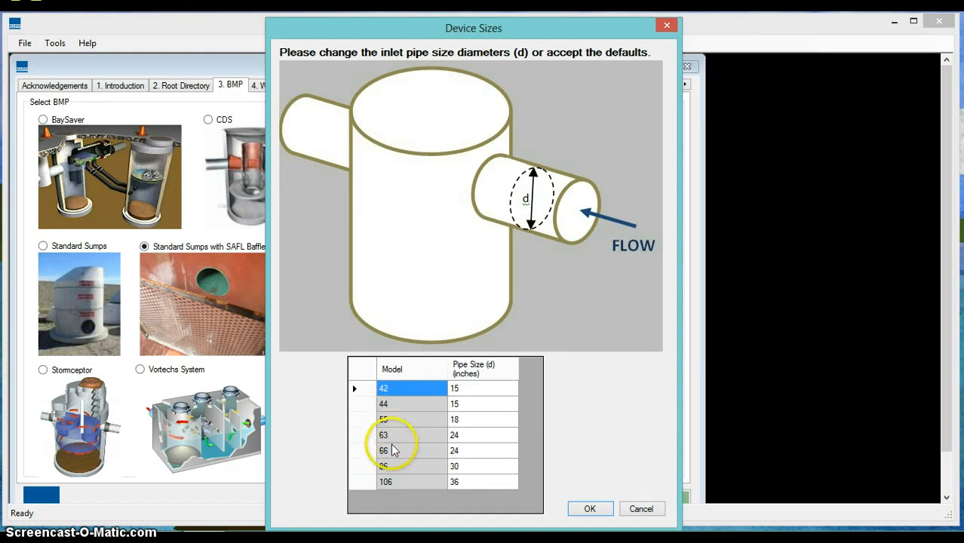
click(390, 483)
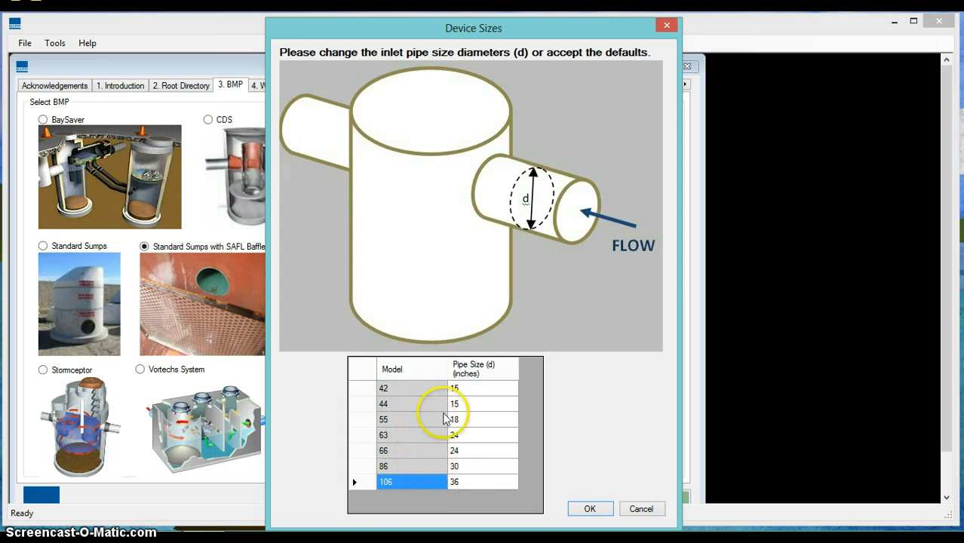
click(477, 387)
click(476, 404)
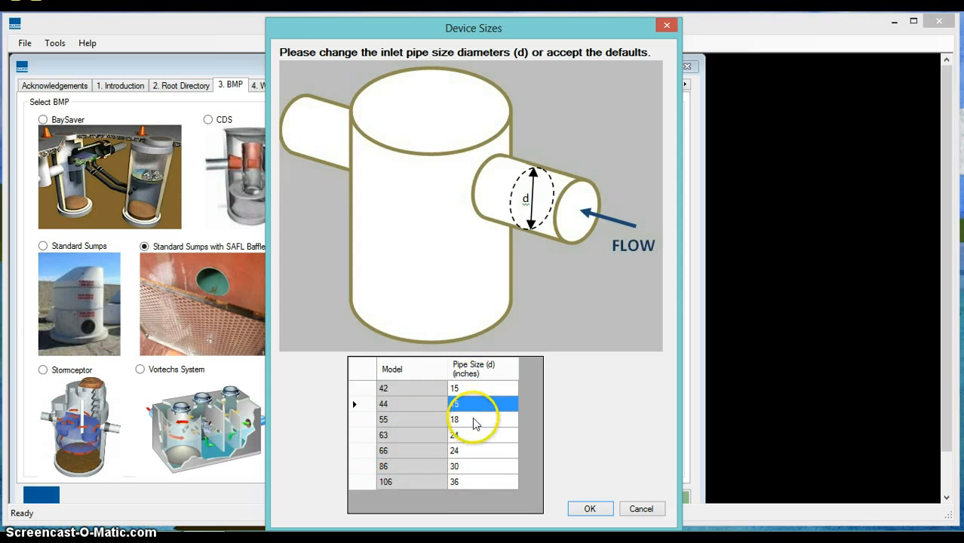
click(475, 419)
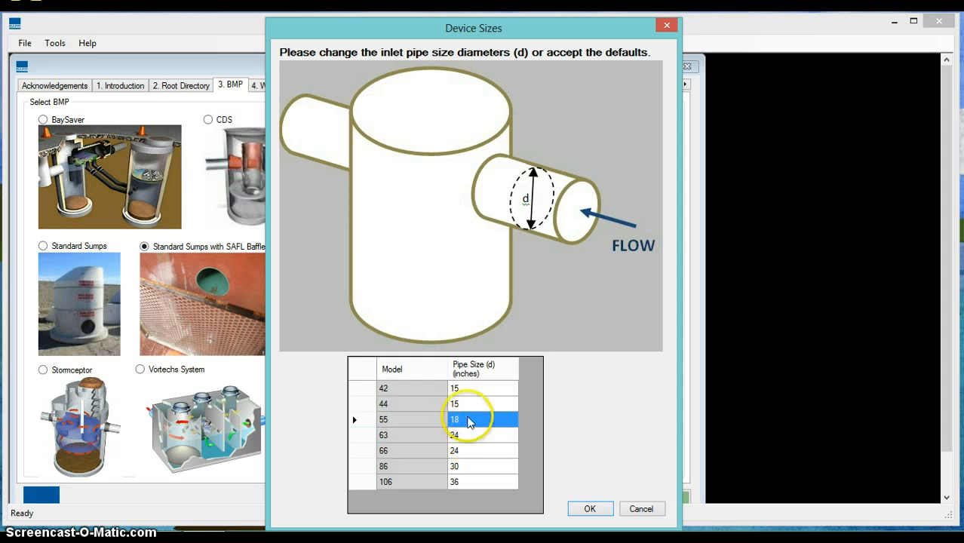
click(471, 389)
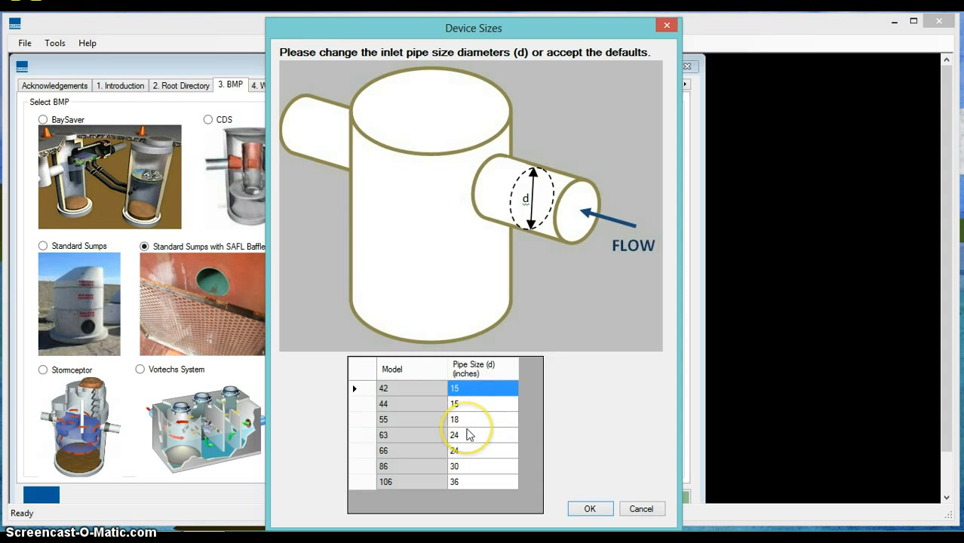
click(603, 509)
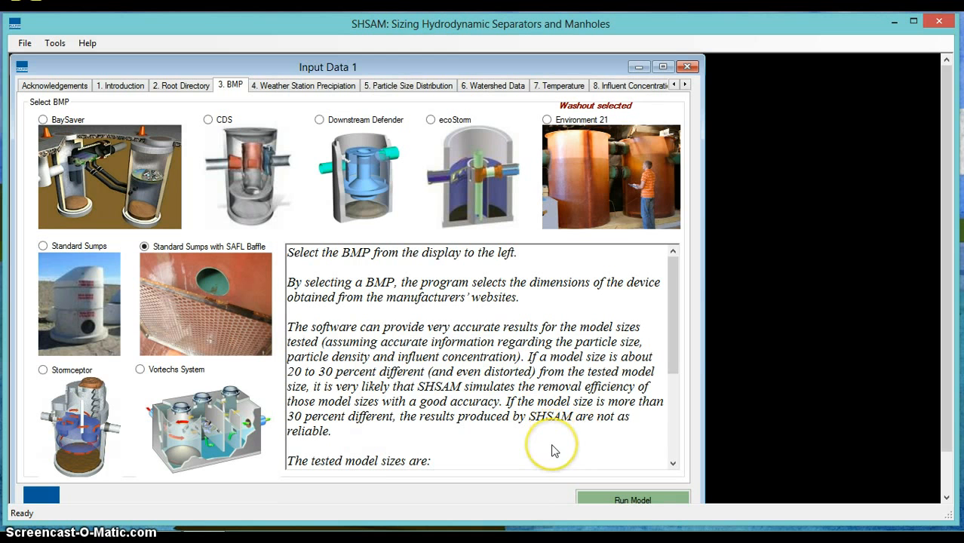
Go to the weather station precipitation page and choose GoldenValleyMN as the precipitation file from the application
click(279, 89)
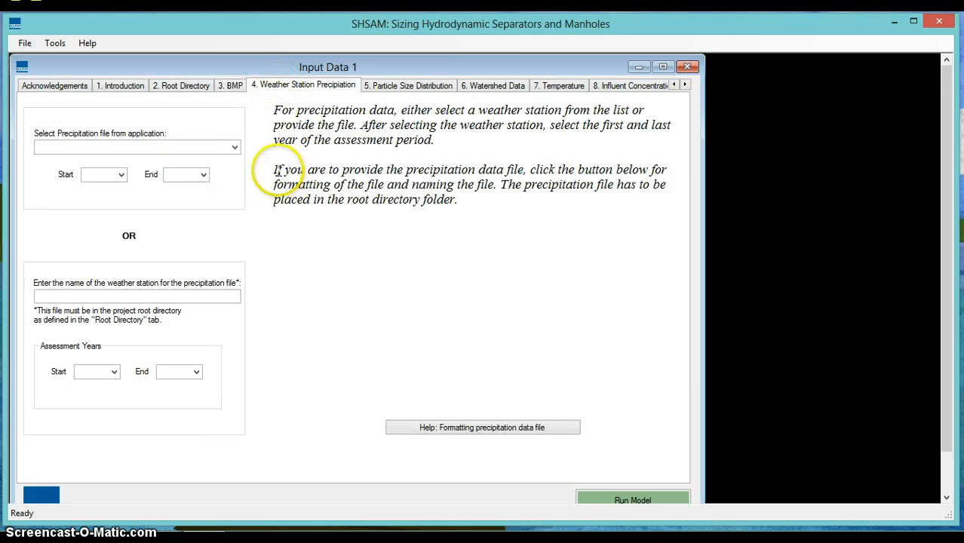
click(234, 148)
click(235, 148)
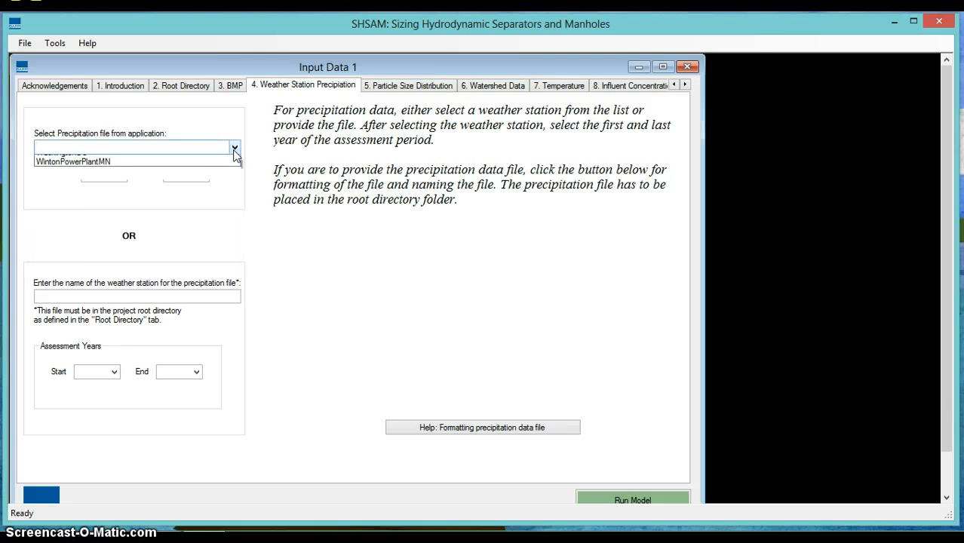
click(234, 147)
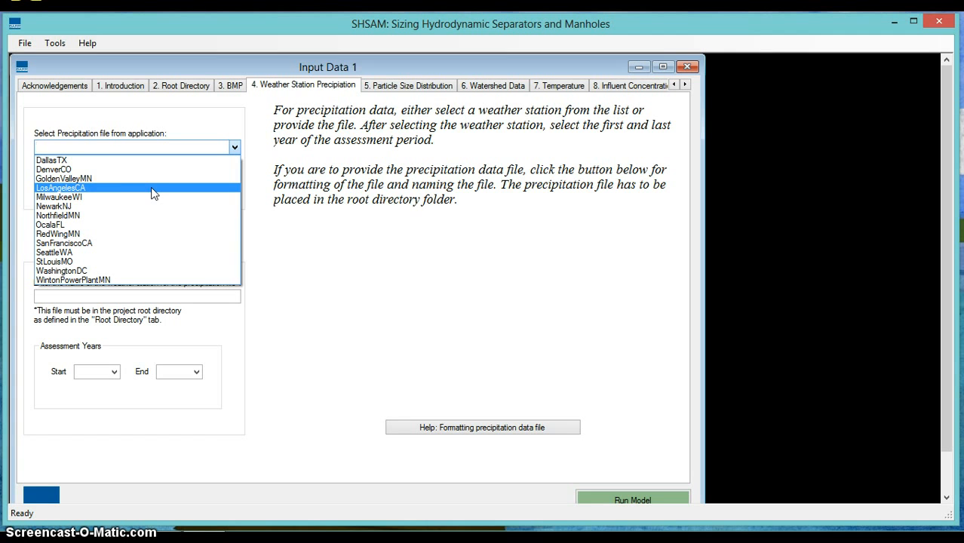
click(107, 178)
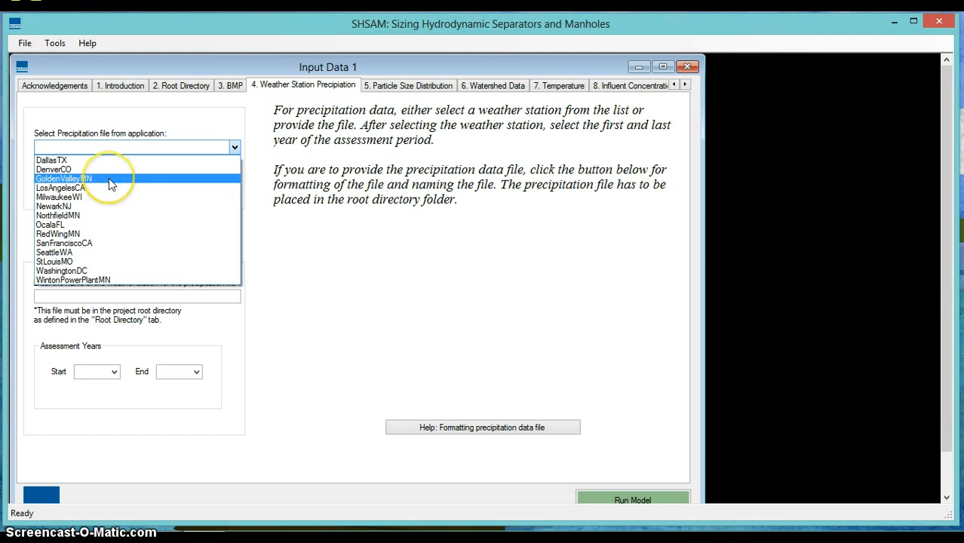
click(108, 178)
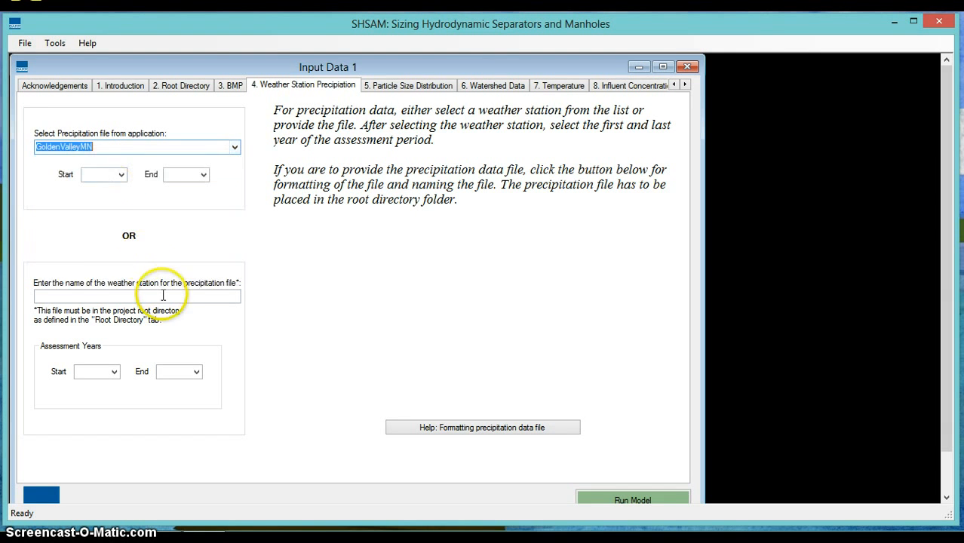
Set the assessment period for the GoldenValleyMN precipitation file to start in 1995 and end in 2007
click(121, 175)
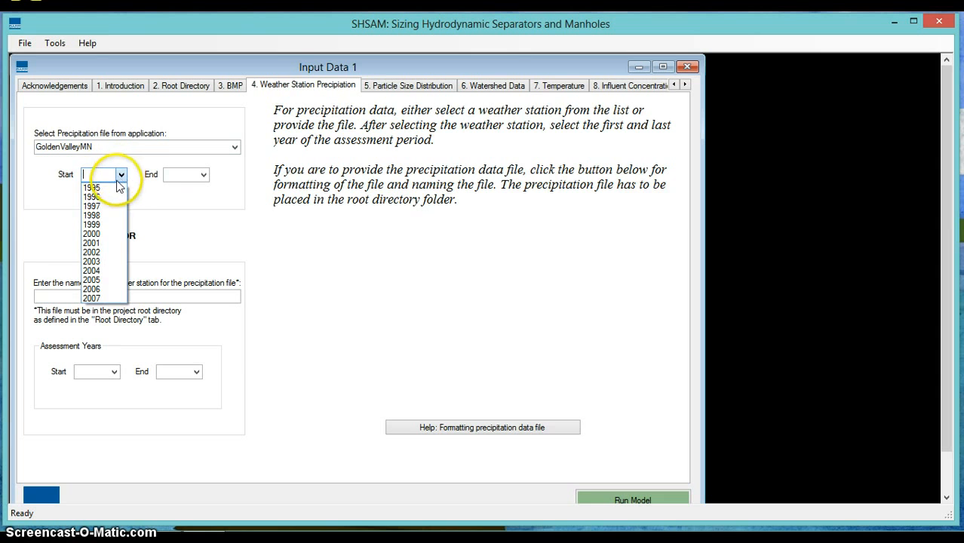
click(120, 176)
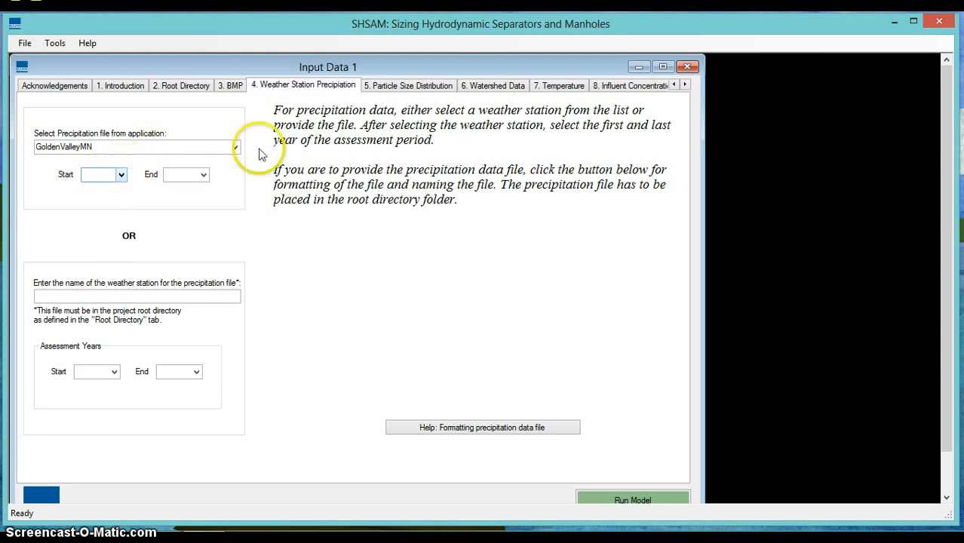
click(235, 147)
click(235, 147)
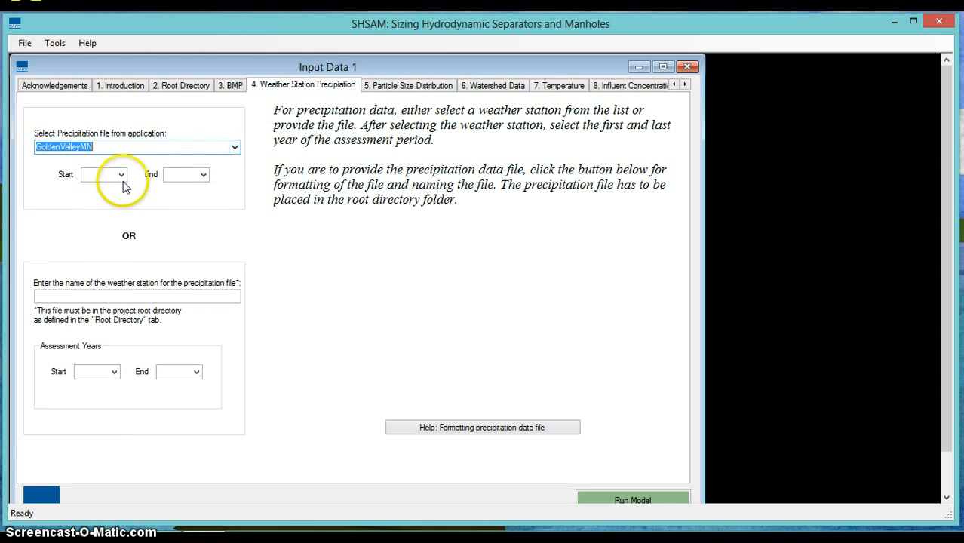
click(122, 175)
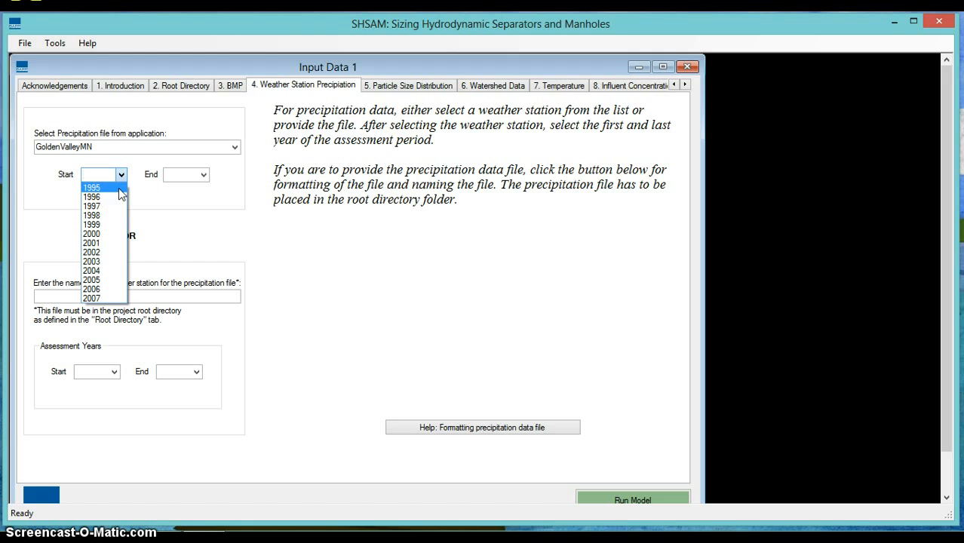
click(118, 187)
click(204, 175)
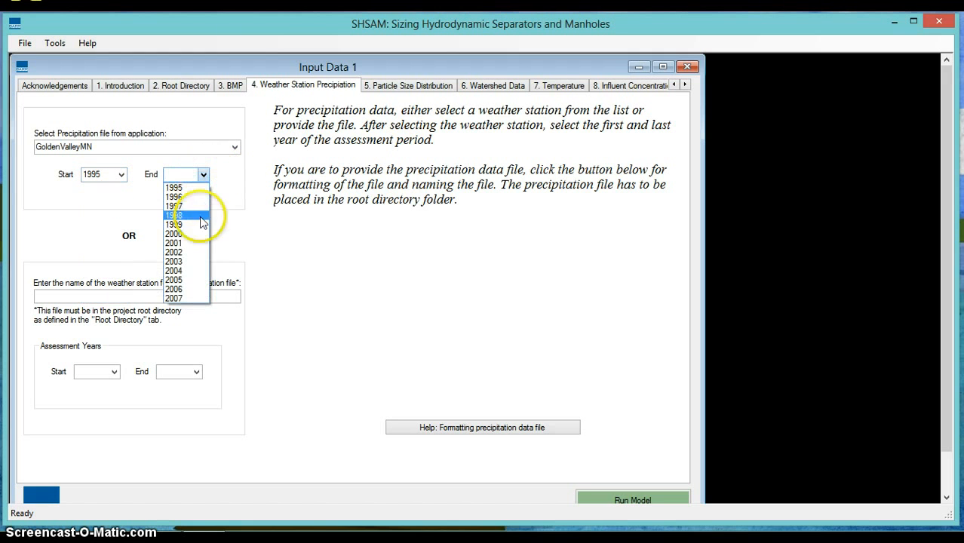
click(193, 295)
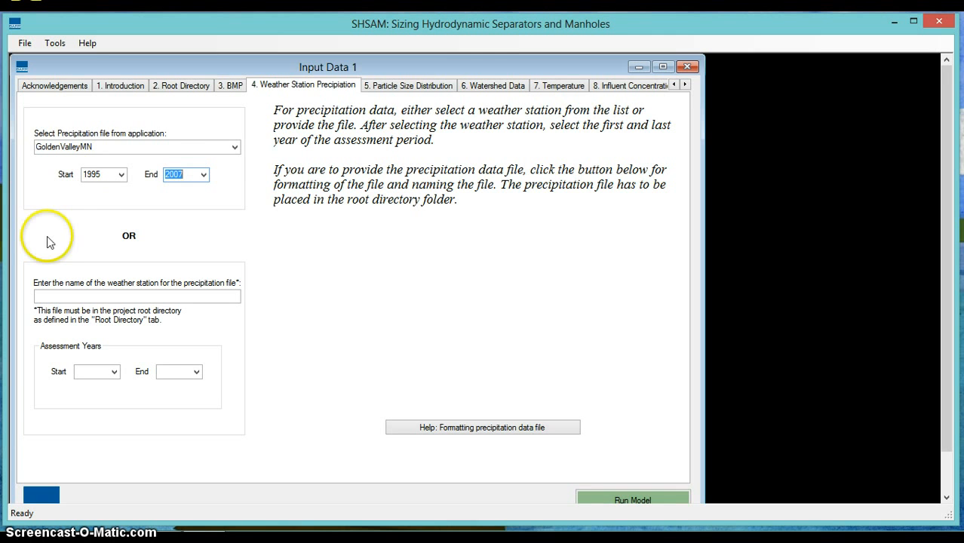
click(233, 148)
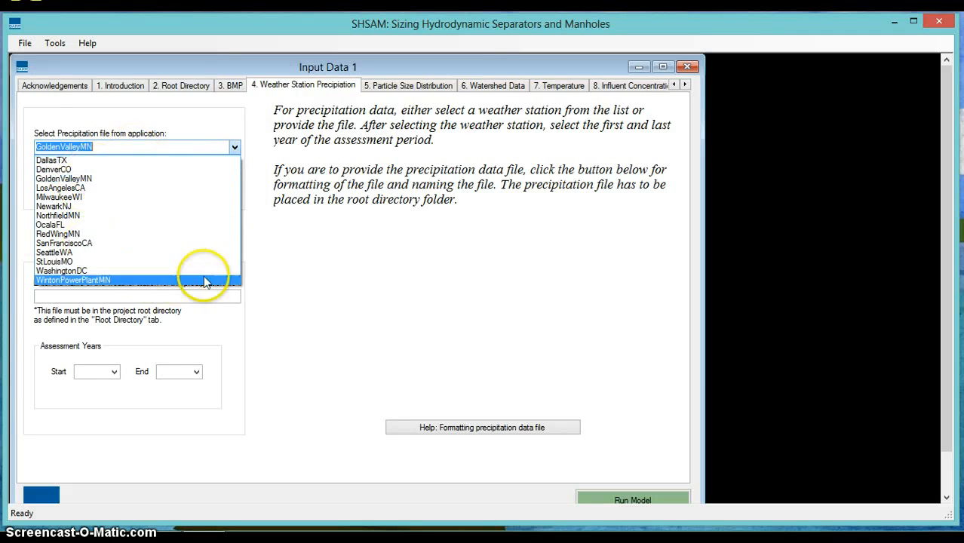
click(126, 179)
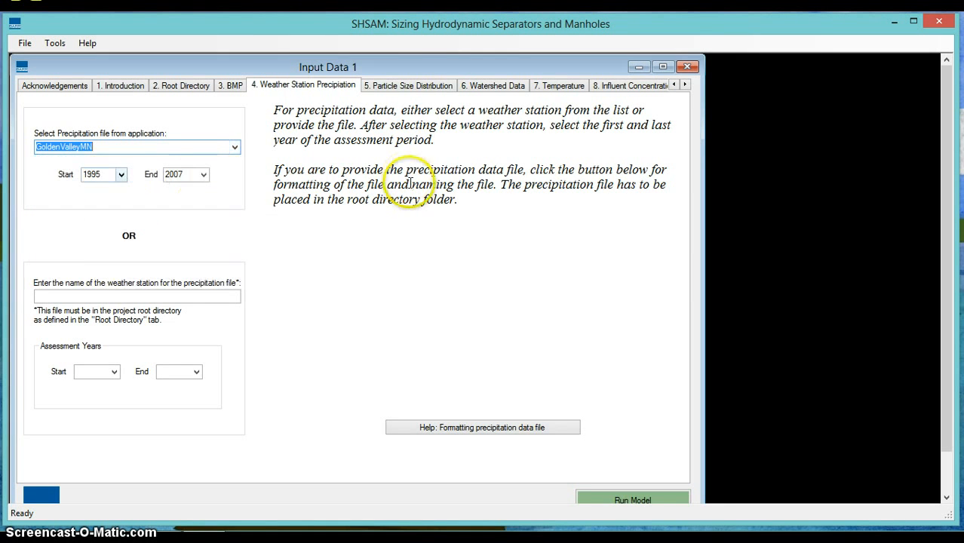
Compare the supplied particle size distribution curves by selecting the MNDOT-RoadSand, JANNA-OMID, NJCAT, NURP and OK110 files in turn
click(408, 86)
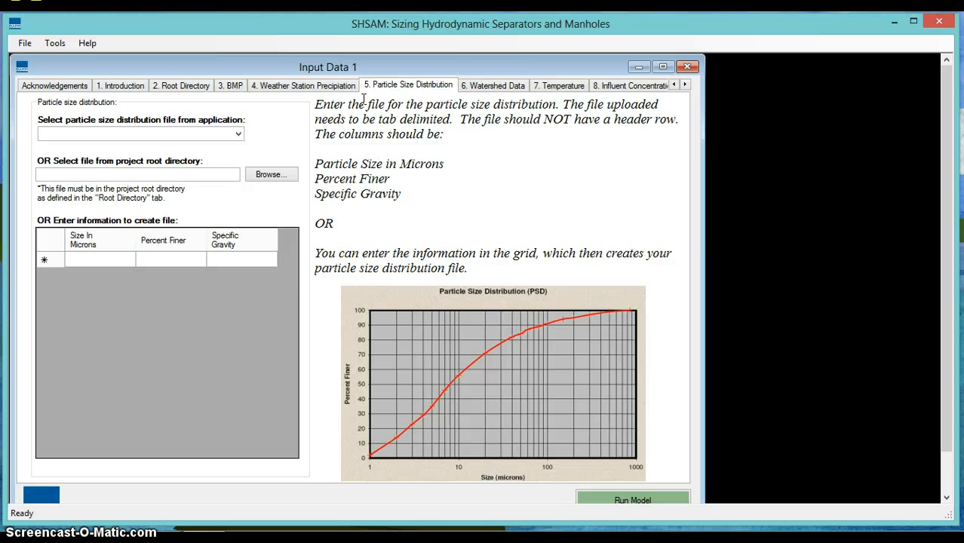
click(238, 134)
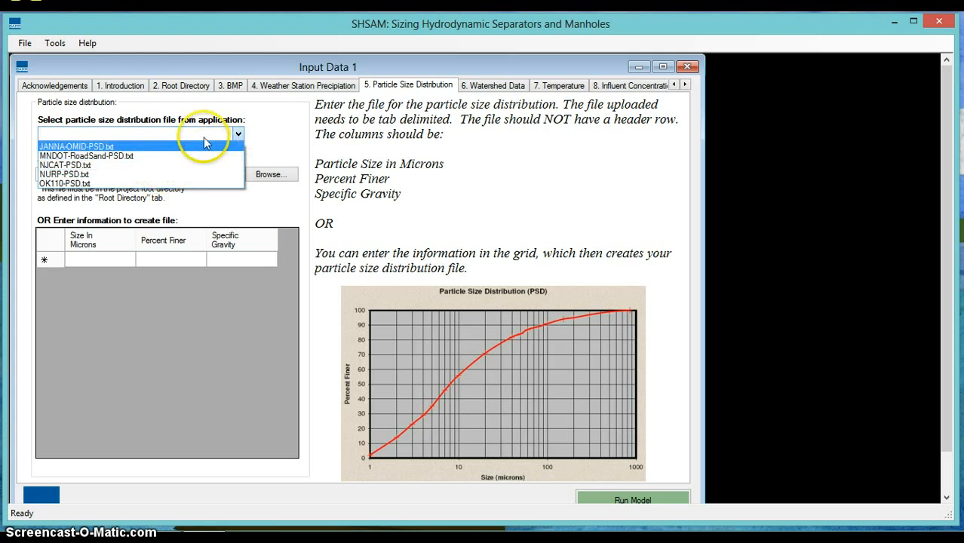
click(166, 154)
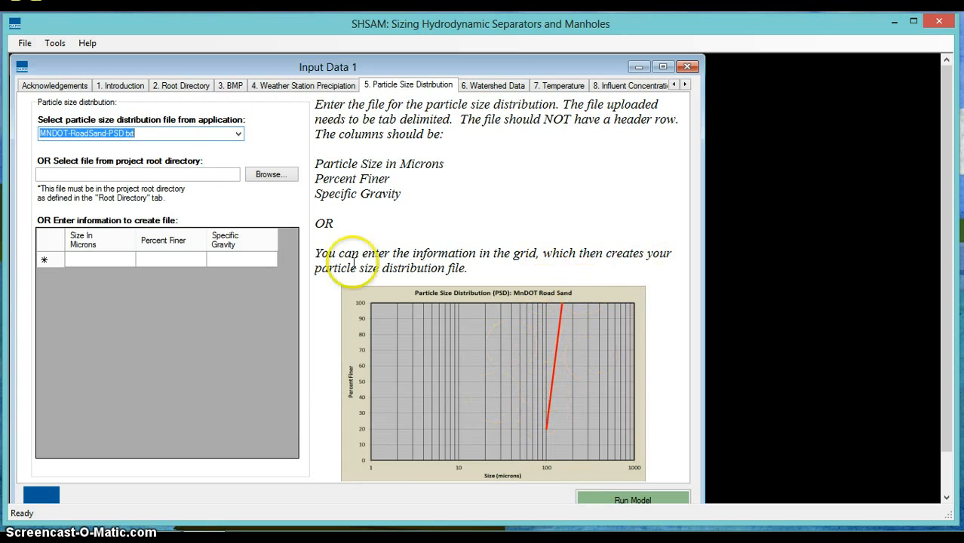
click(238, 134)
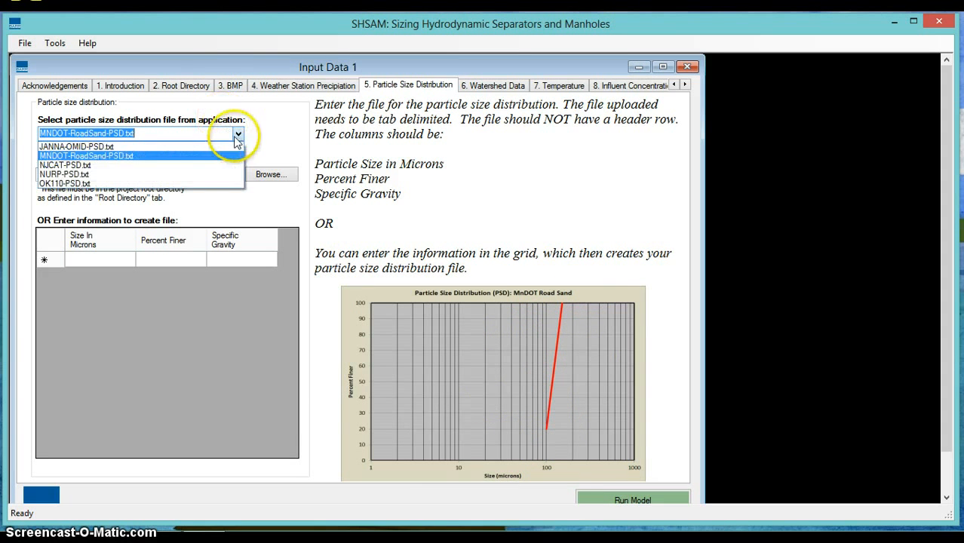
click(215, 147)
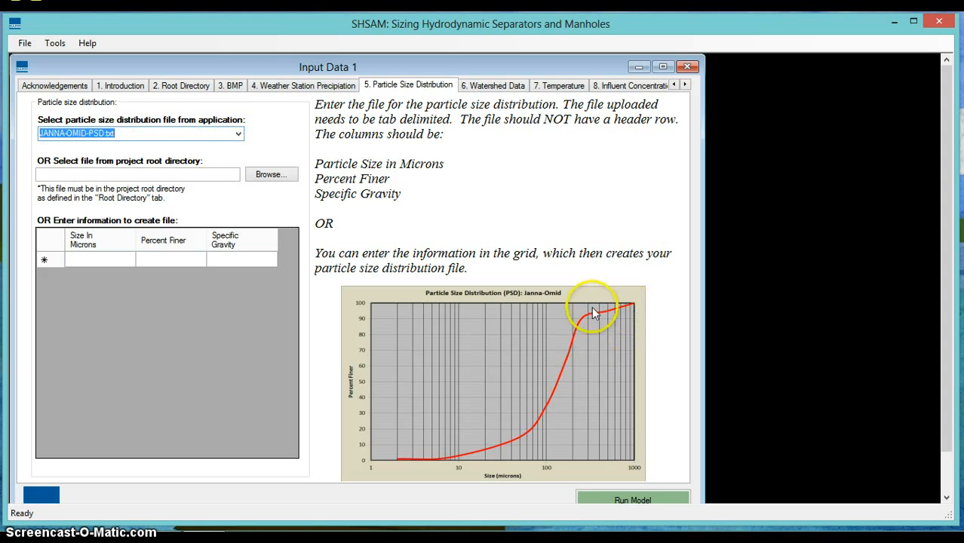
click(238, 133)
click(223, 162)
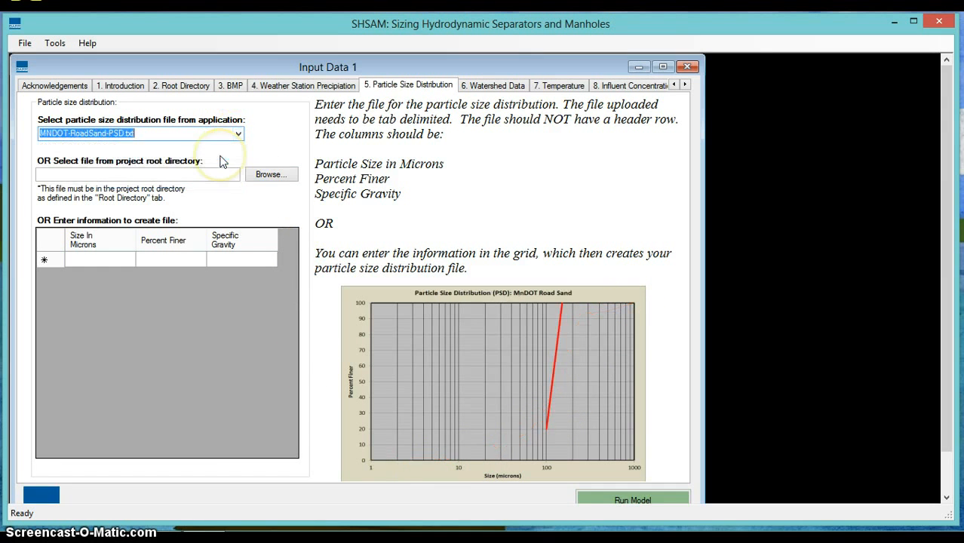
click(238, 136)
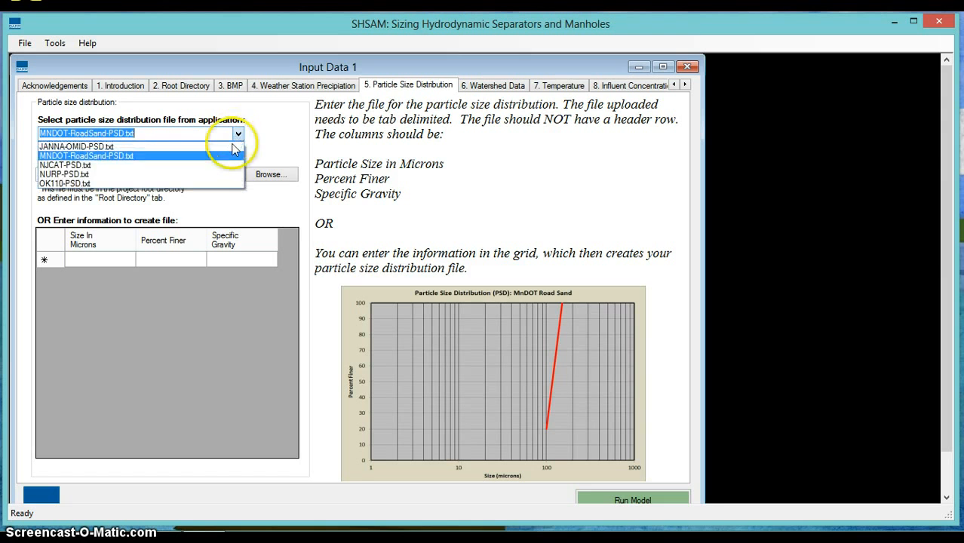
click(215, 167)
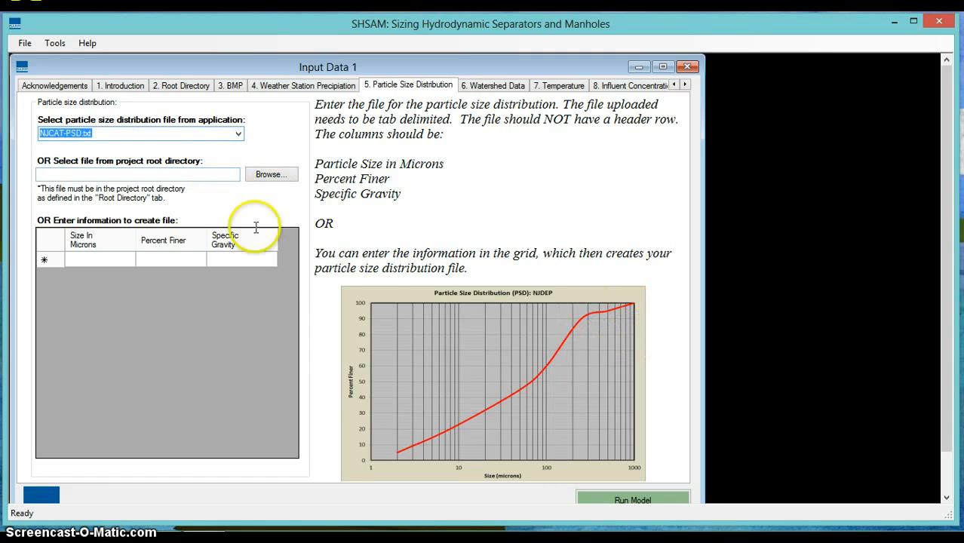
click(239, 133)
click(191, 175)
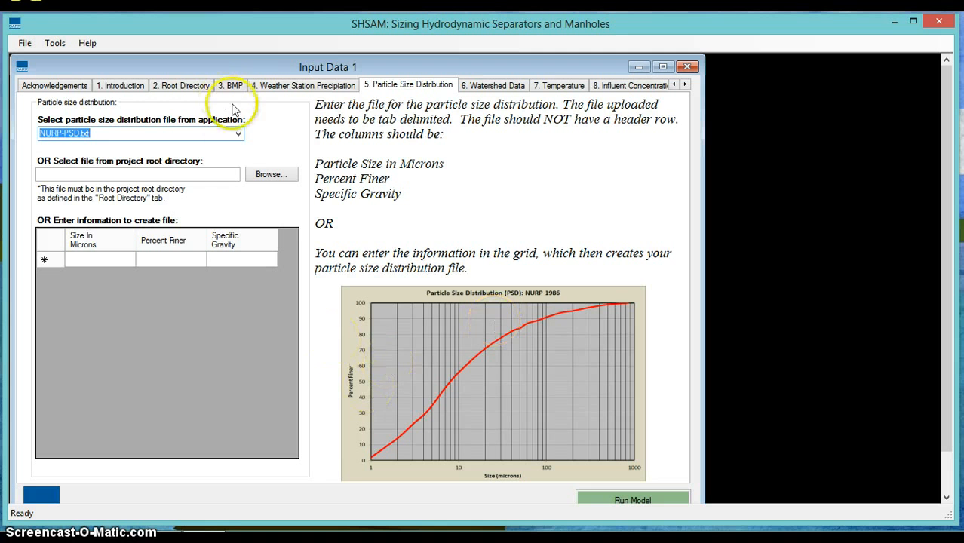
click(237, 134)
click(217, 181)
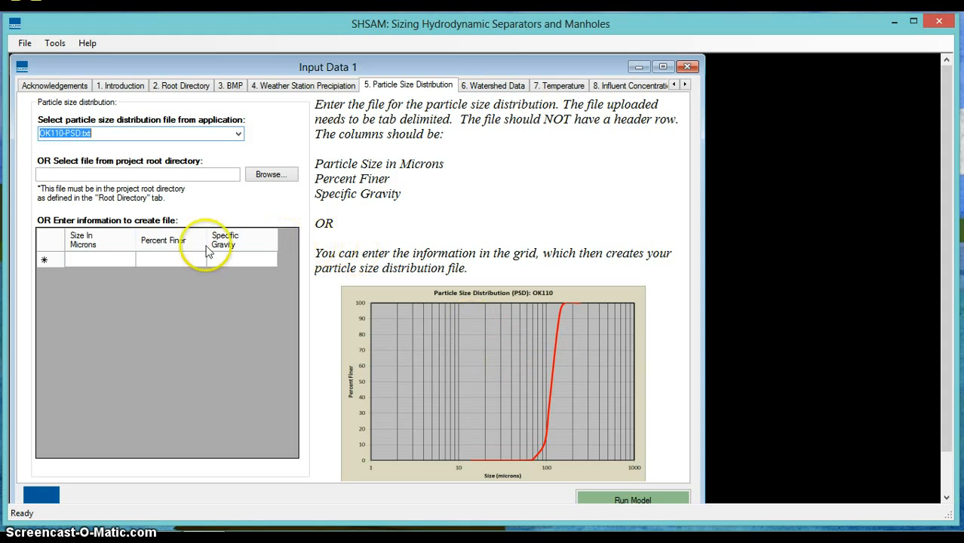
Look at the custom particle size entry grid, and select NJCAT-PSD.txt as the particle size distribution file
click(95, 263)
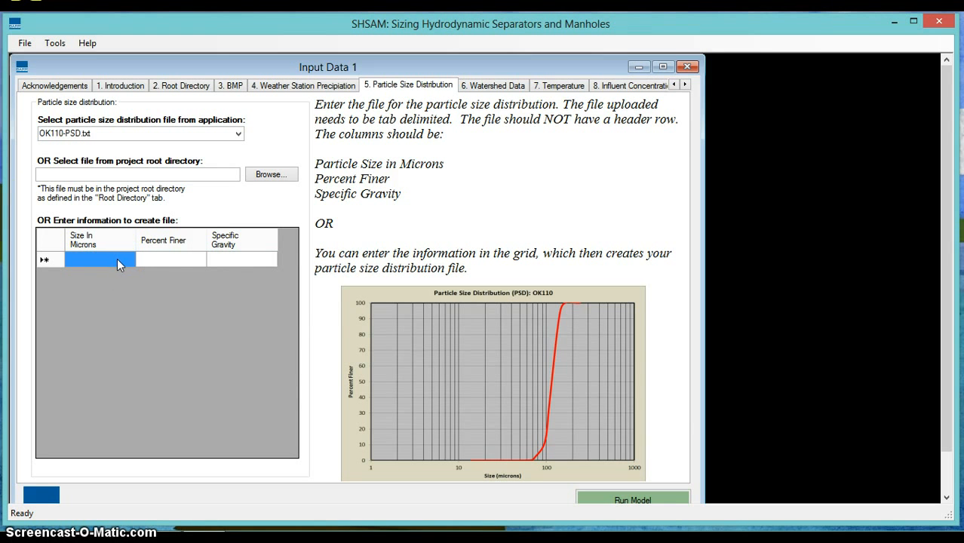
drag(161, 265, 131, 277)
click(237, 135)
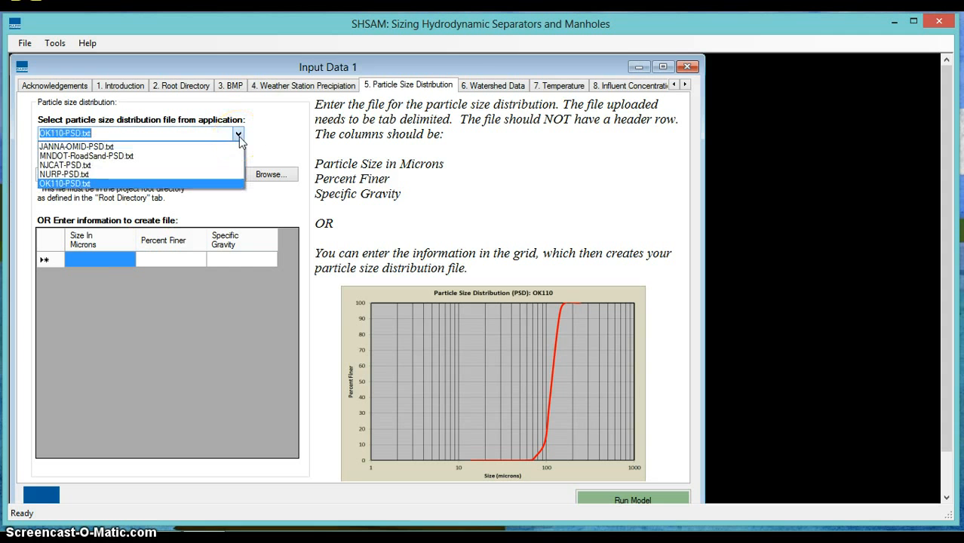
click(130, 165)
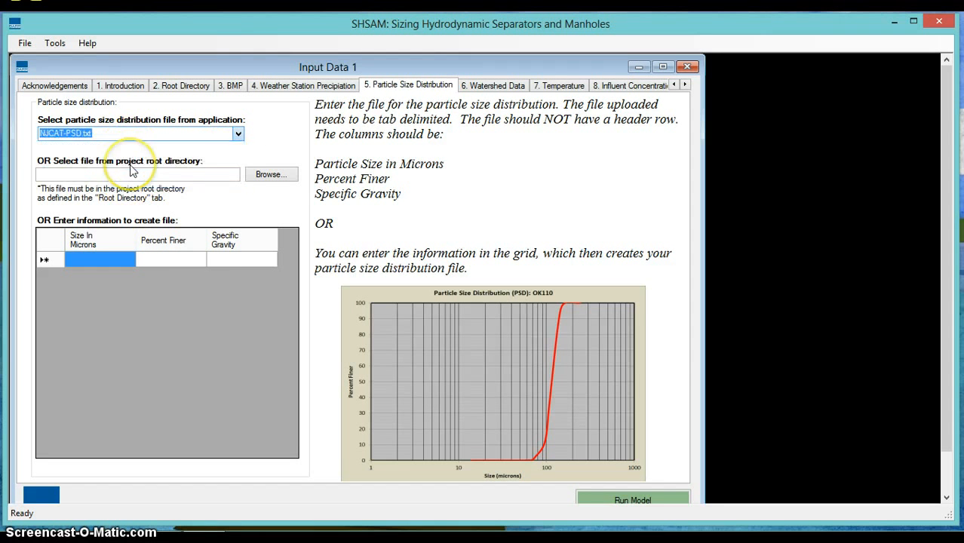
On the watershed data page, enter a watershed area of 3 acres with 90% impervious cover in the grid
click(497, 86)
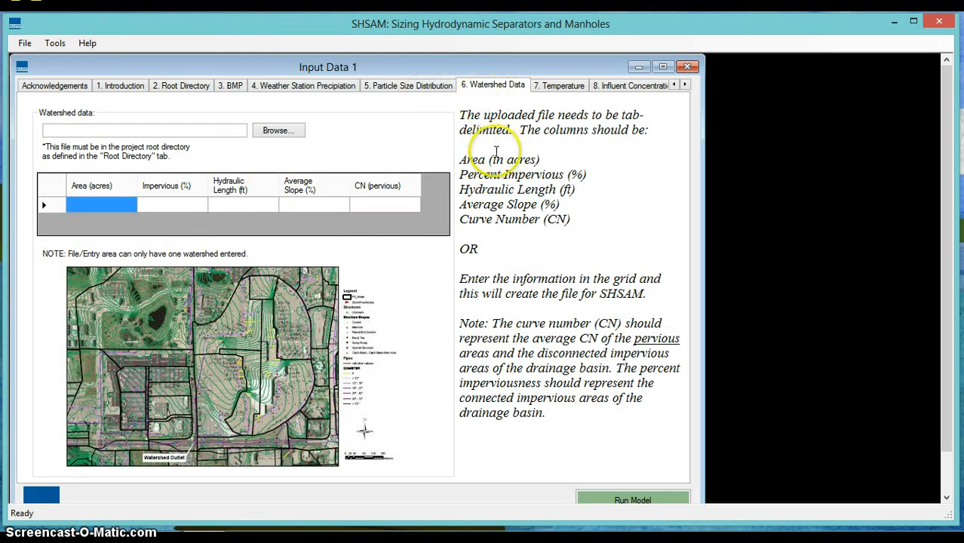
click(127, 206)
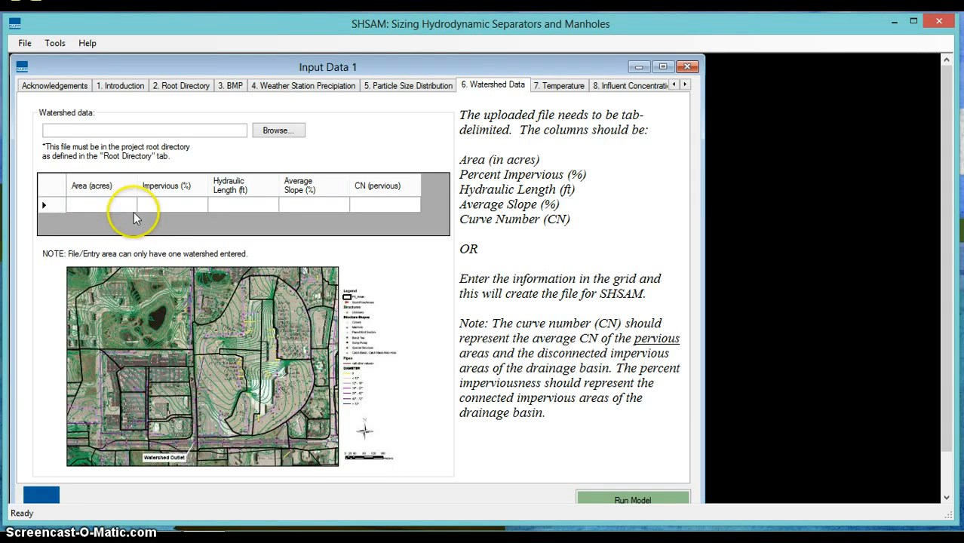
click(165, 205)
click(114, 211)
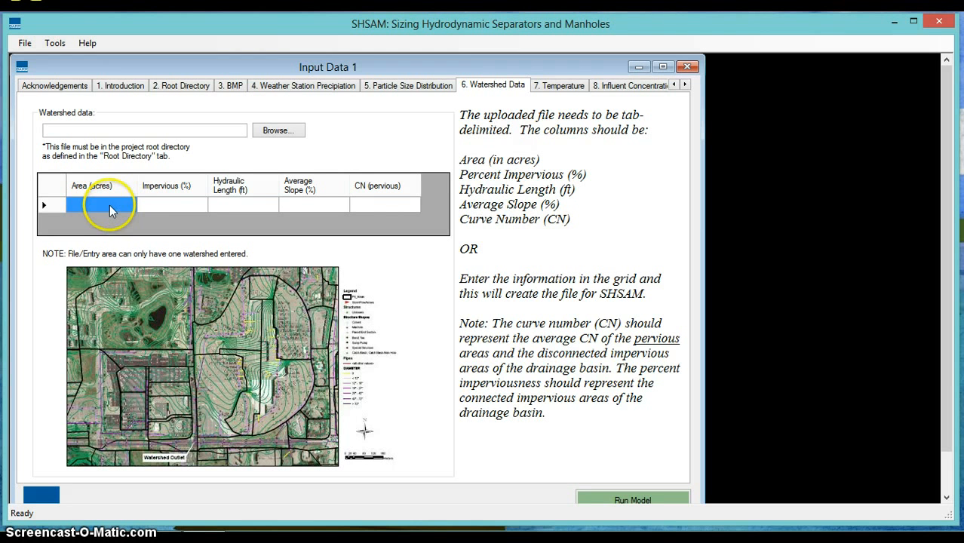
click(109, 205)
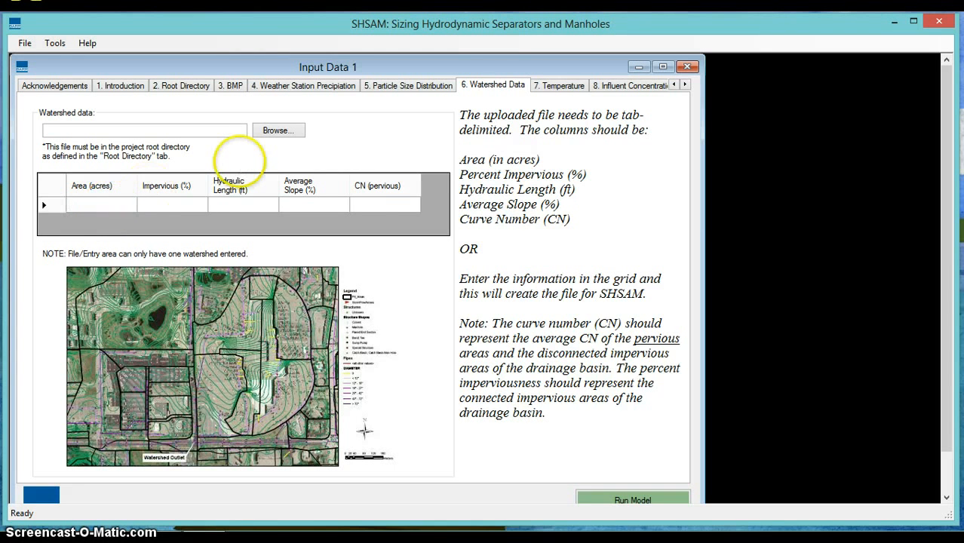
text(3)
key(Tab)
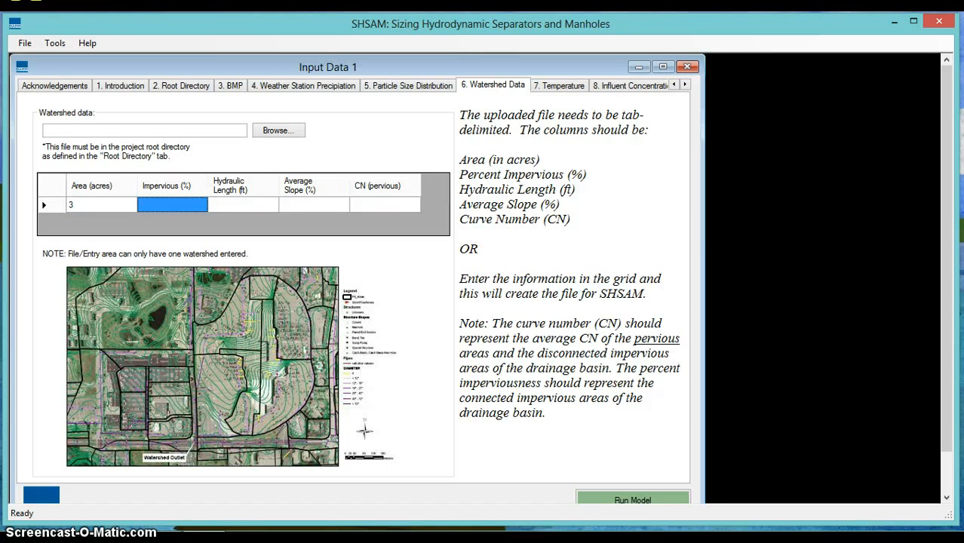
text(90)
key(Tab)
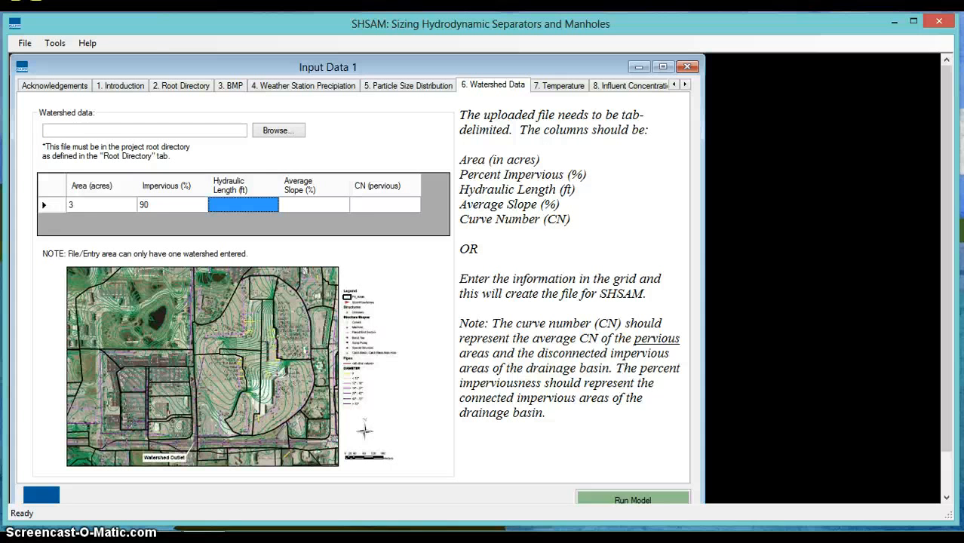
Complete the watershed row with a hydraulic length of 700 ft, an average slope of 1.5% and a pervious CN of 80
text(700)
key(Tab)
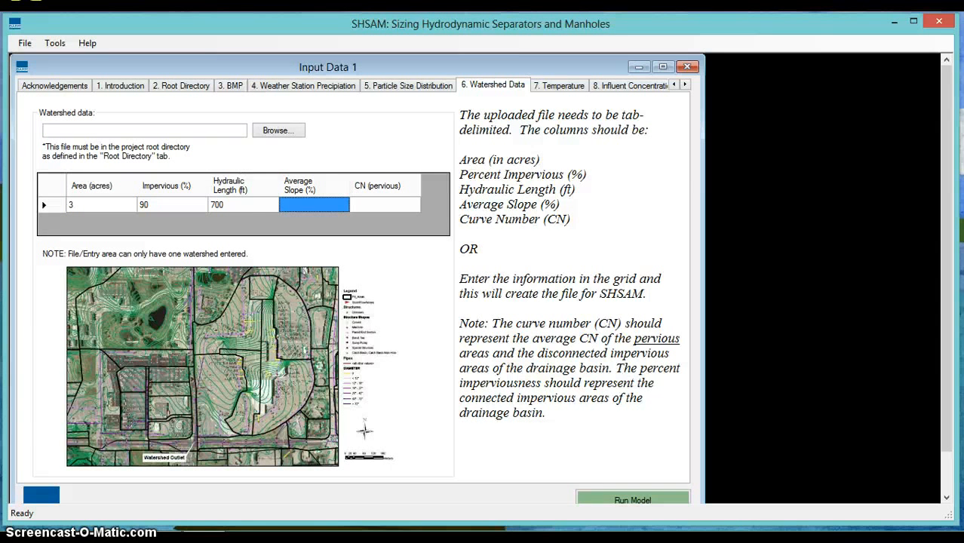
text(1.5)
key(Tab)
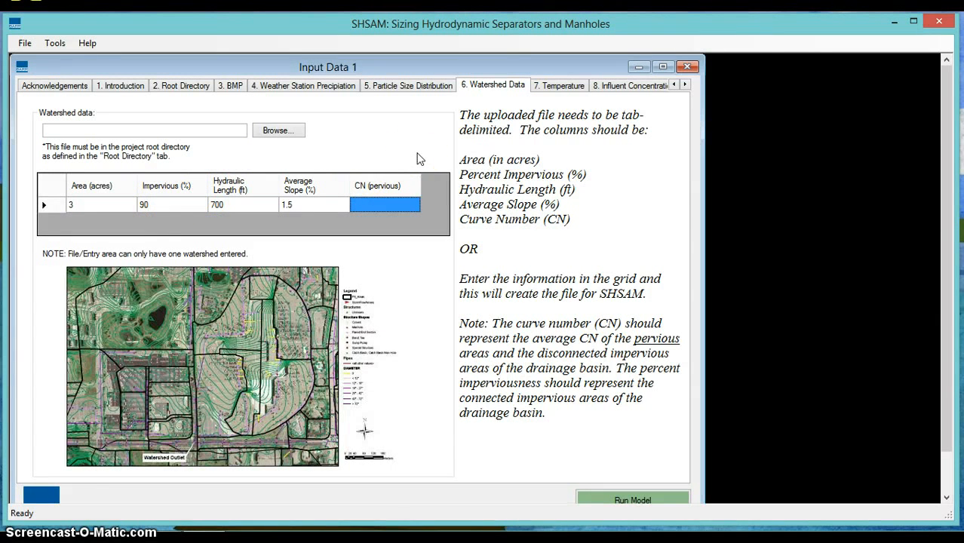
text(80)
key(Tab)
Decline the standard 68 Fahrenheit water temperature and choose StPaulMN-1991-2007.txt as the daily air temperature file from the application
click(563, 85)
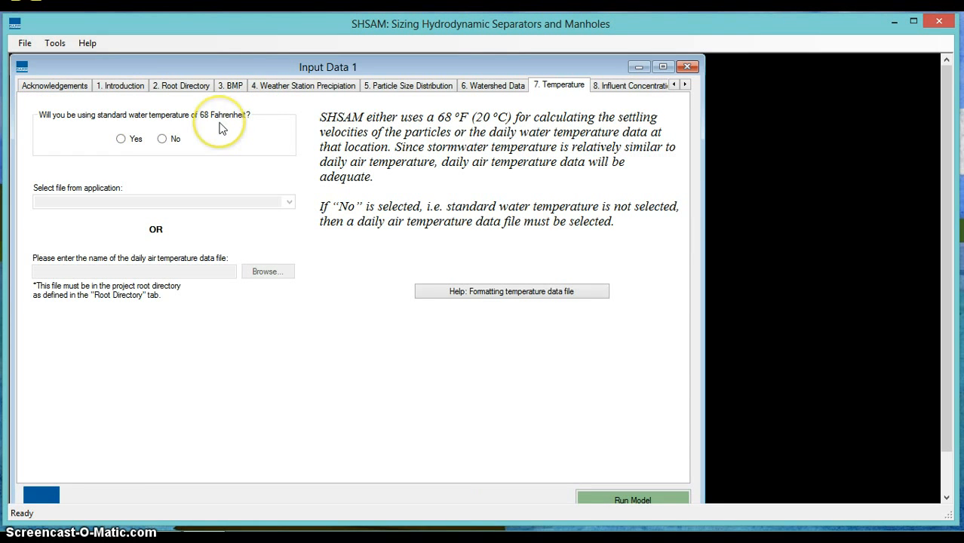
click(162, 139)
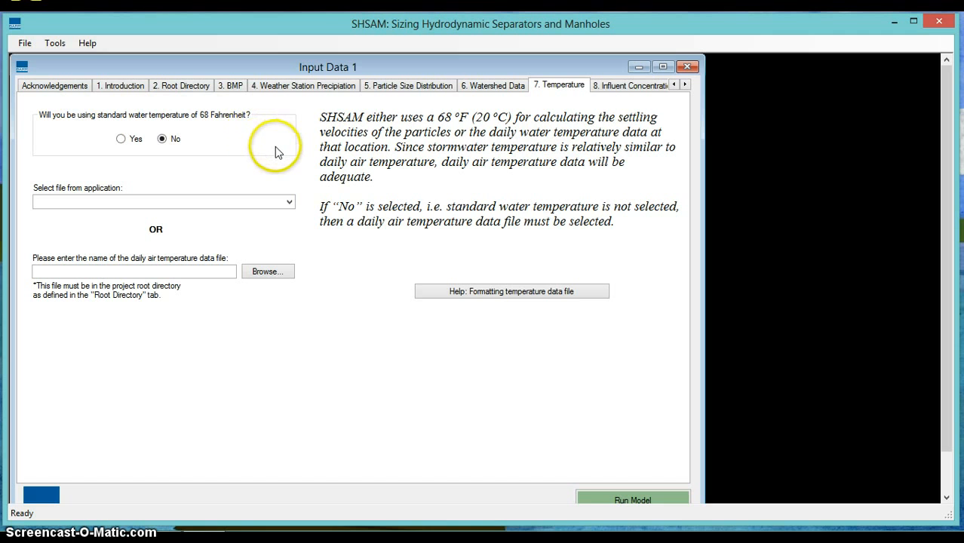
click(288, 203)
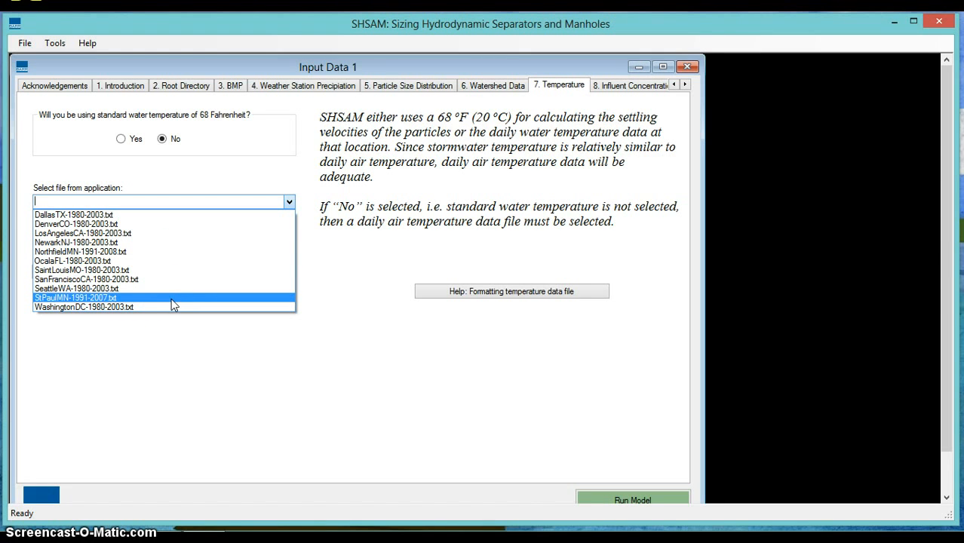
click(119, 299)
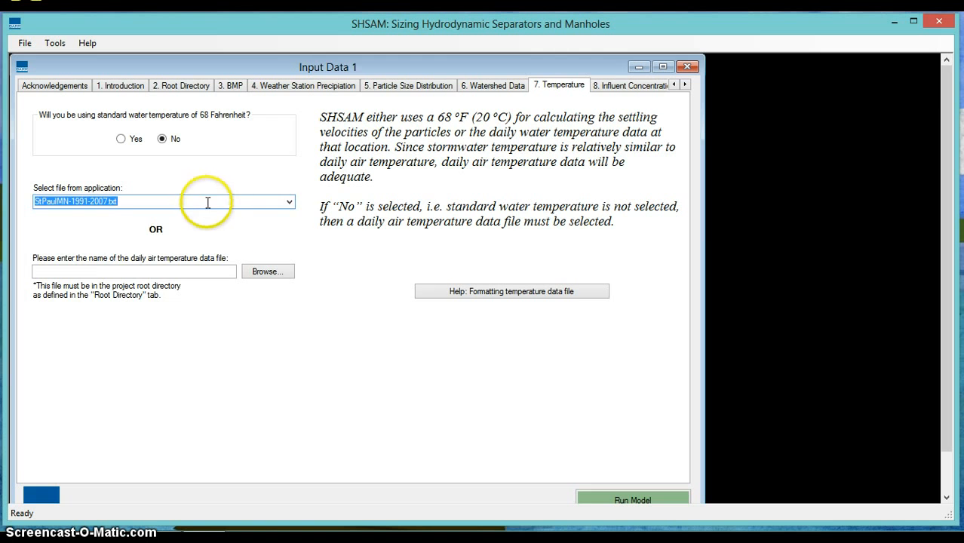
Set the influent concentration of suspended sediment to 200 mg/l
click(641, 86)
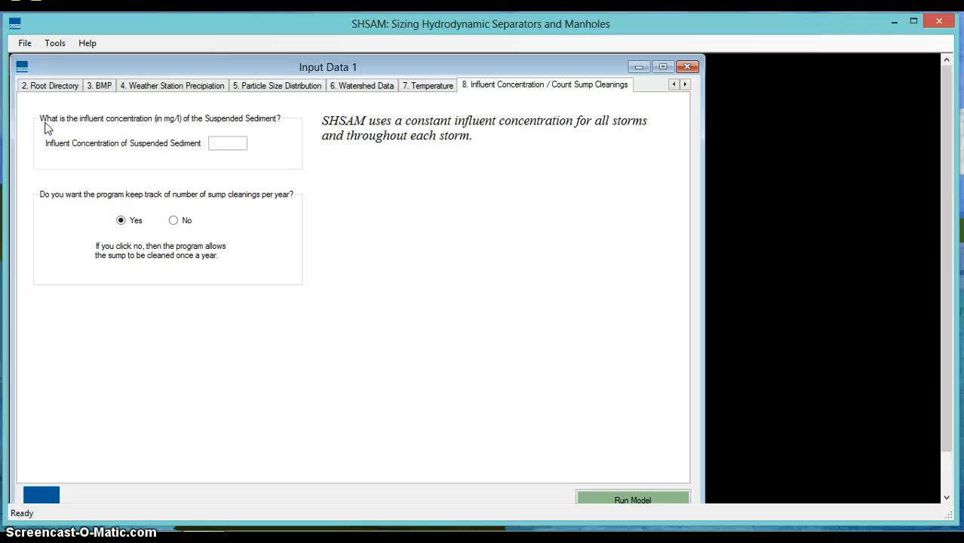
click(235, 145)
text(200)
key(BackSpace)
key(BackSpace)
key(BackSpace)
text(200)
key(BackSpace)
key(BackSpace)
key(BackSpace)
text(200)
key(BackSpace)
key(BackSpace)
key(BackSpace)
text(50)
key(BackSpace)
key(BackSpace)
text(200)
key(BackSpace)
key(BackSpace)
key(BackSpace)
text(200)
key(BackSpace)
key(BackSpace)
key(BackSpace)
text(200)
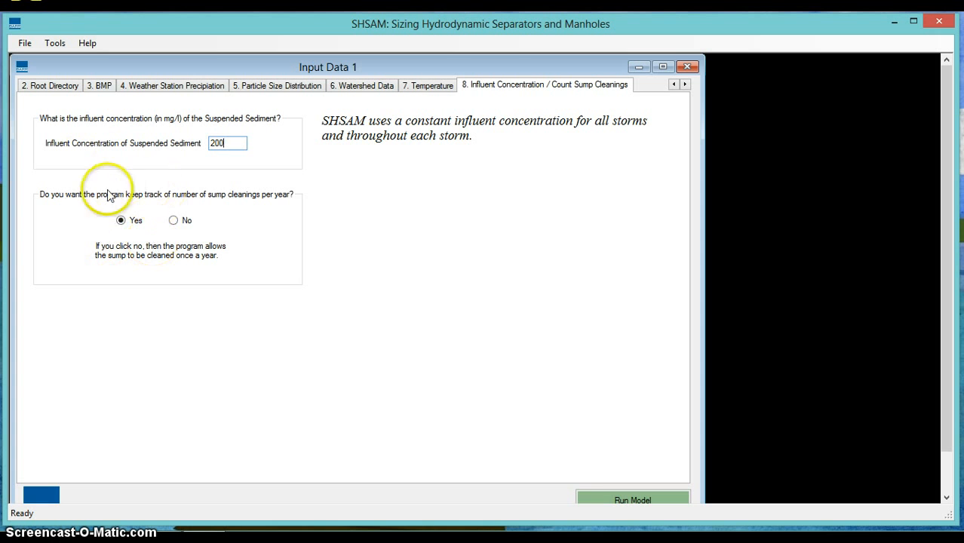
Run the model, agree to save the project information, and dismiss the completion message
click(611, 498)
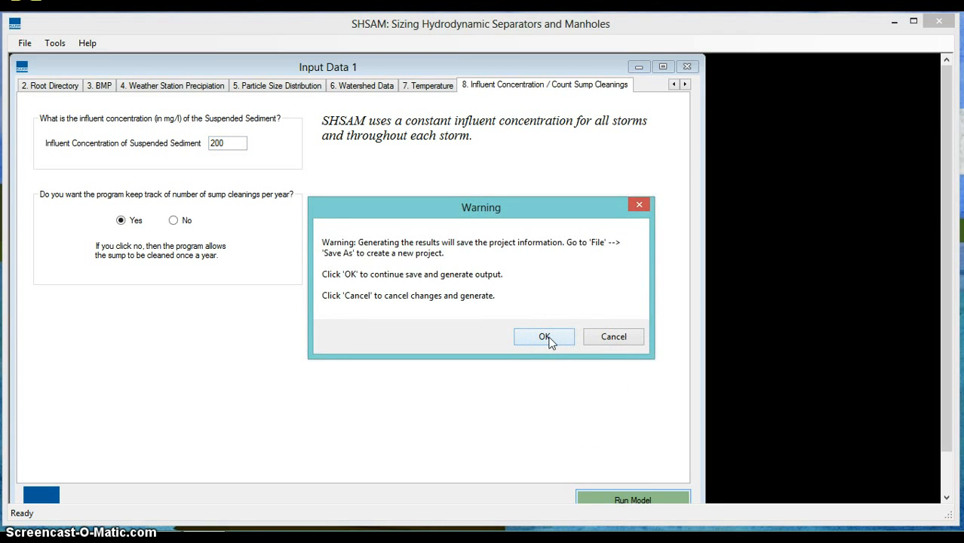
click(549, 341)
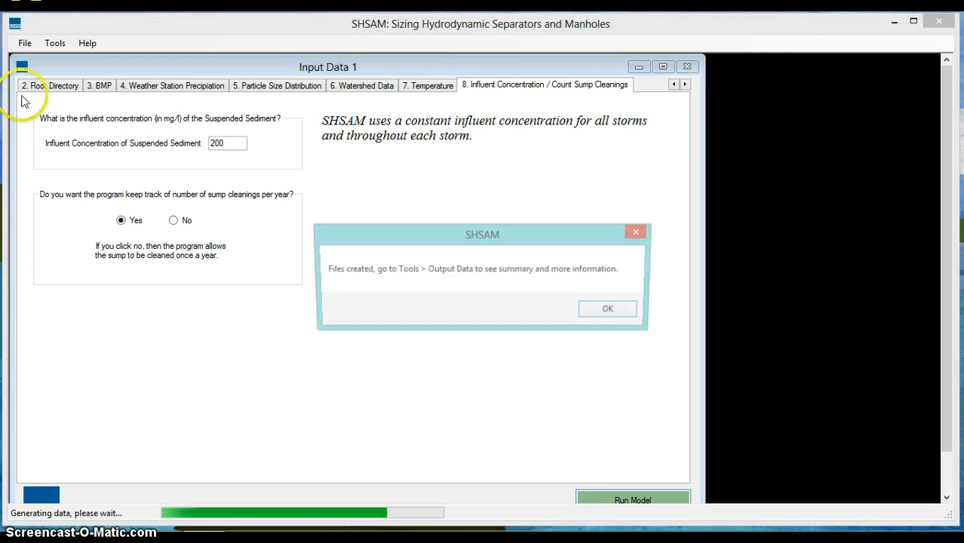
click(420, 175)
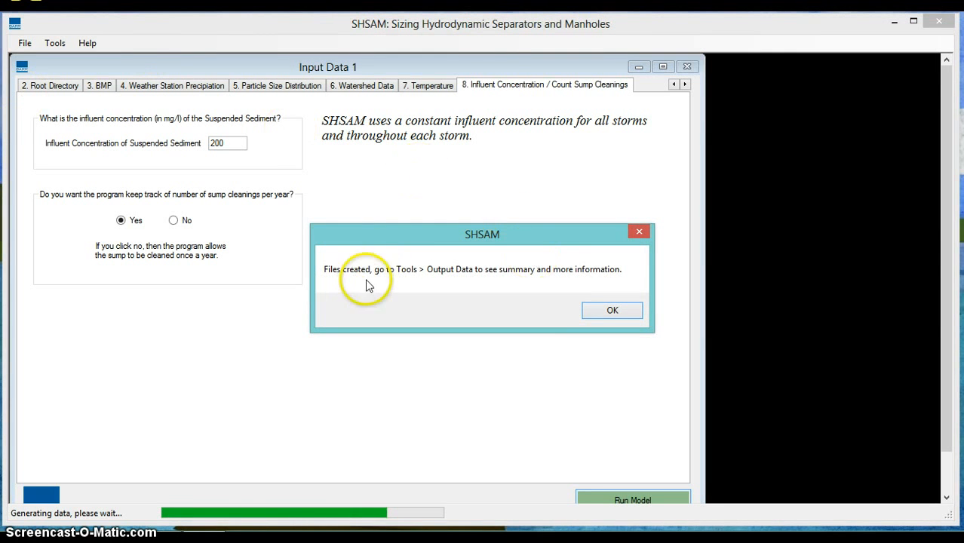
click(614, 310)
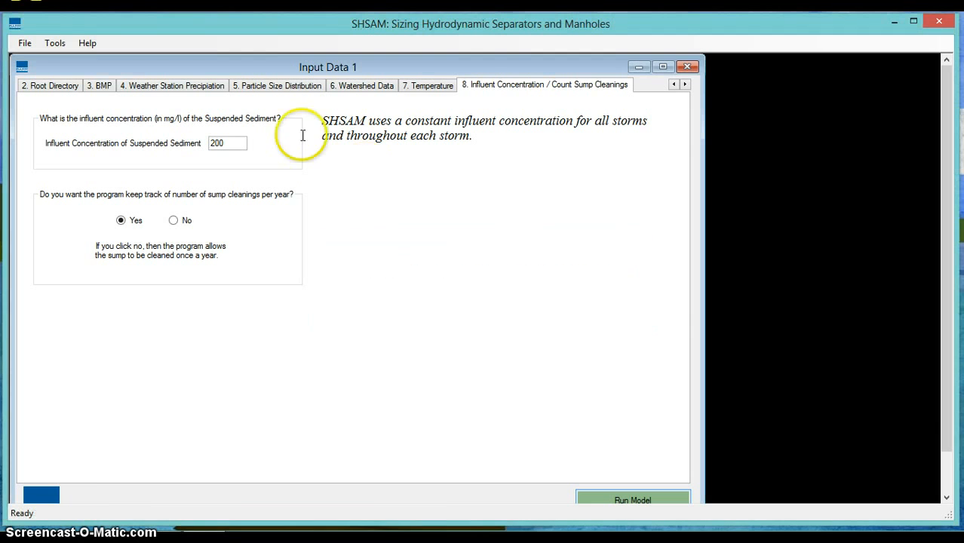
Open the output data for the C:\Outputs folder and show the Summary table
click(54, 43)
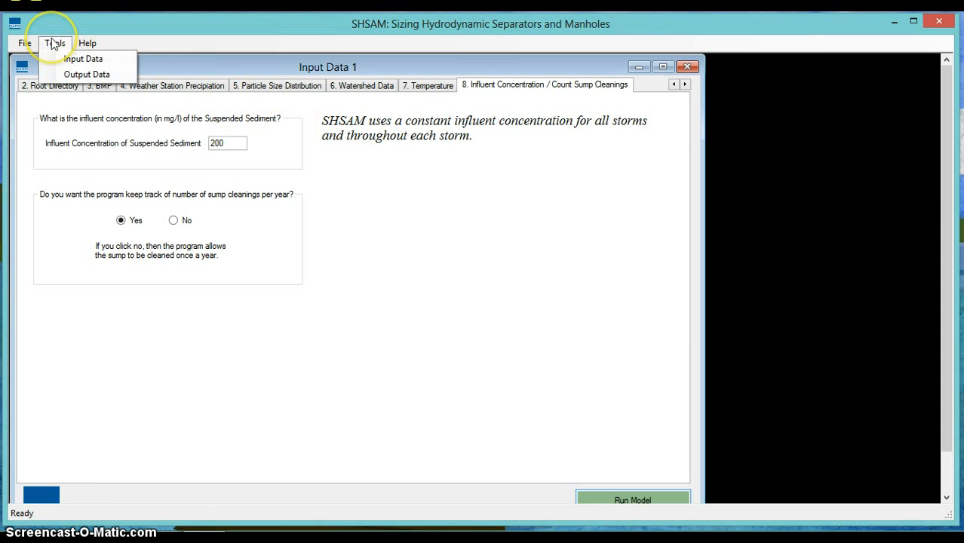
click(69, 59)
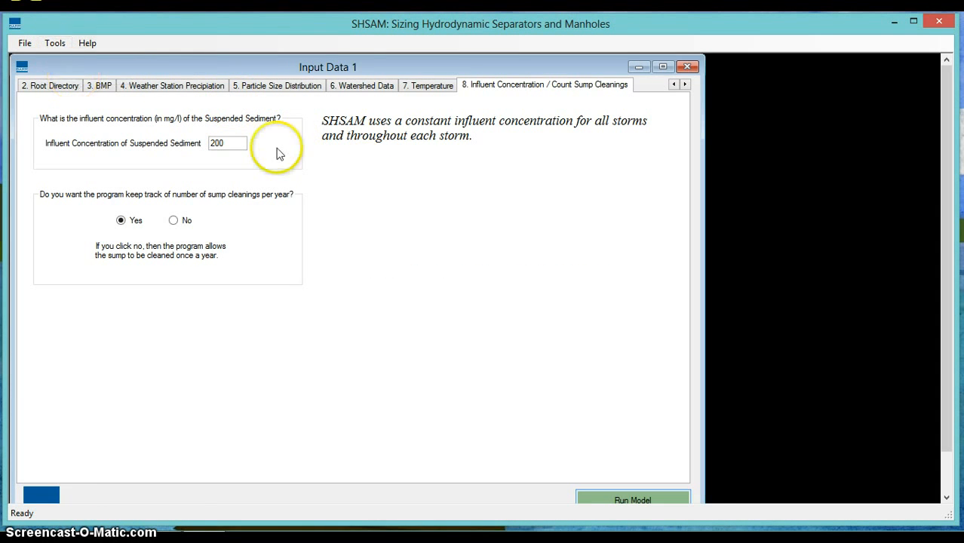
drag(374, 91, 402, 82)
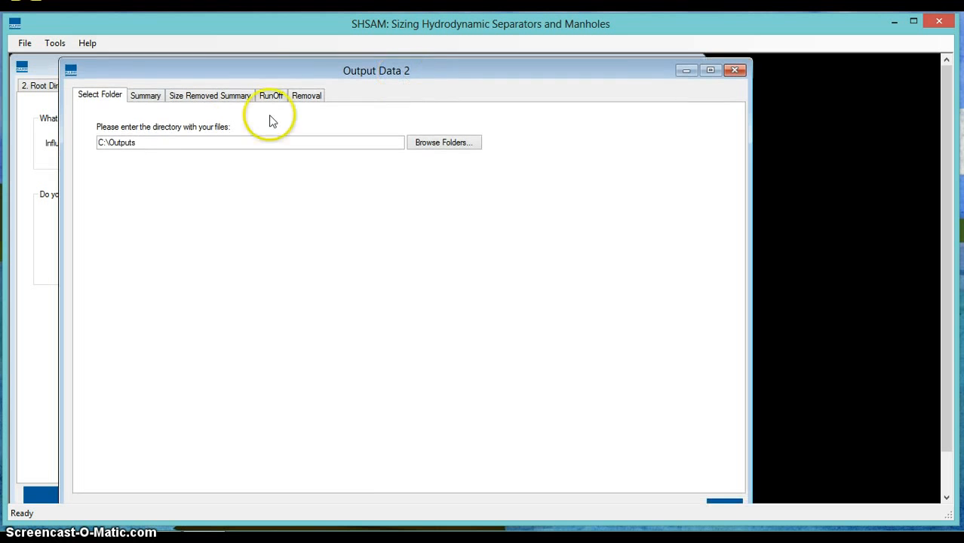
click(144, 99)
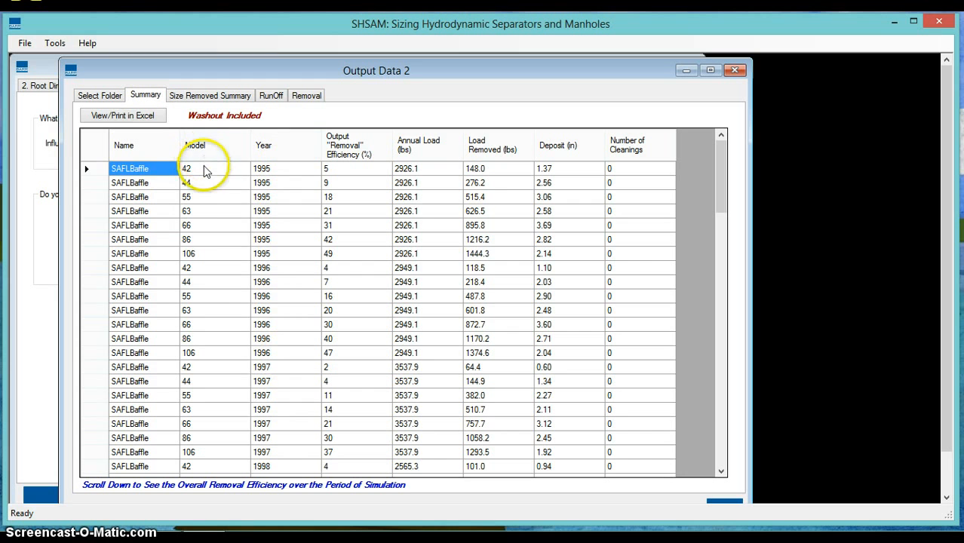
Review the 1995 results for all SAFLBaffle models, comparing removal efficiency, annual load, load removed and deposit
drag(204, 171, 205, 255)
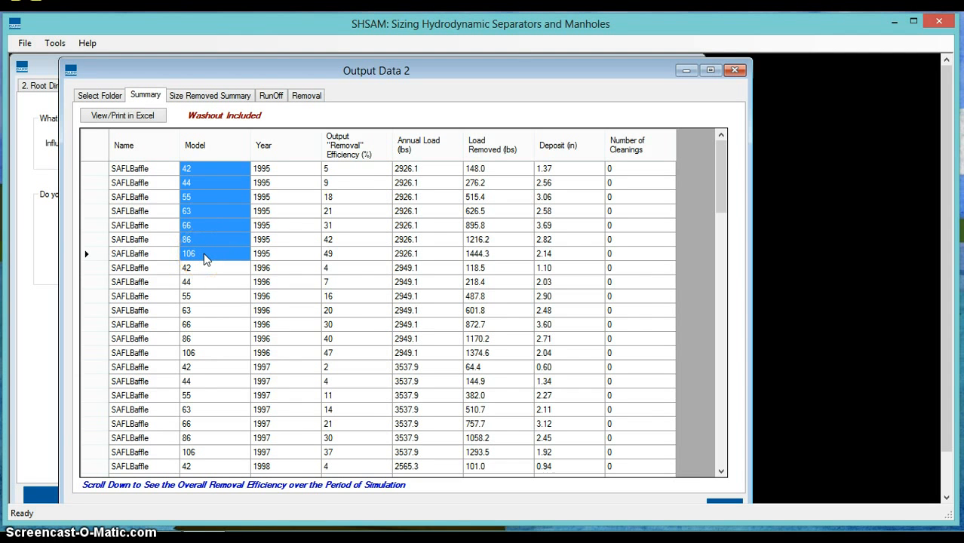
click(341, 171)
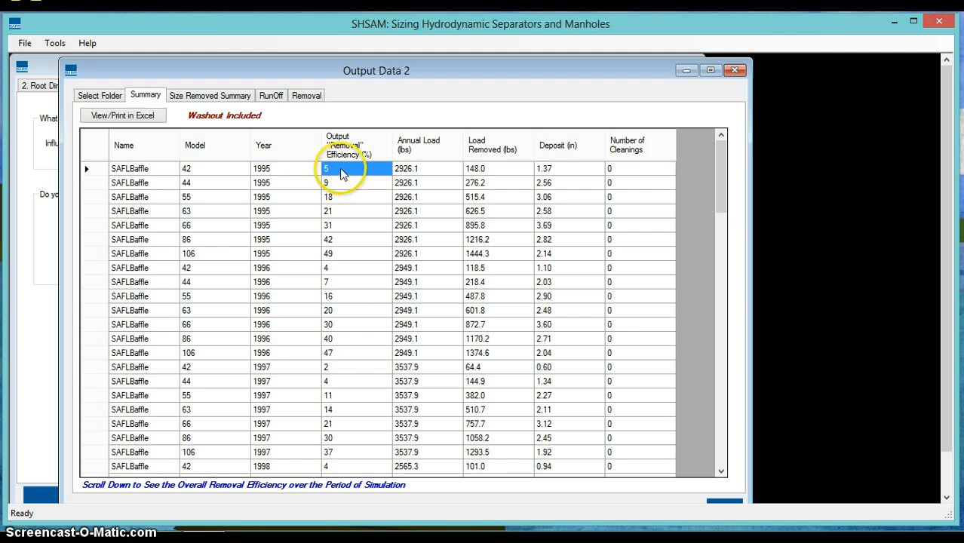
click(347, 257)
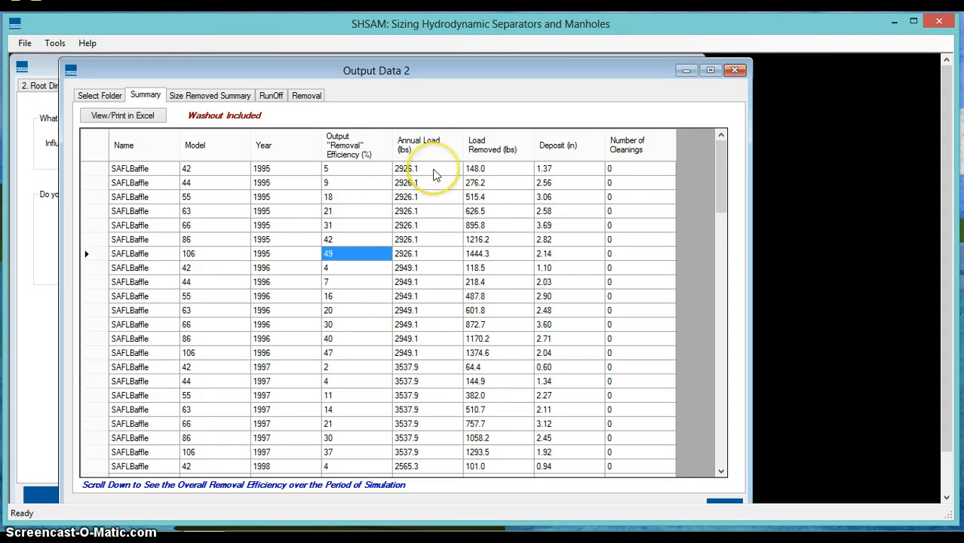
drag(433, 174, 444, 258)
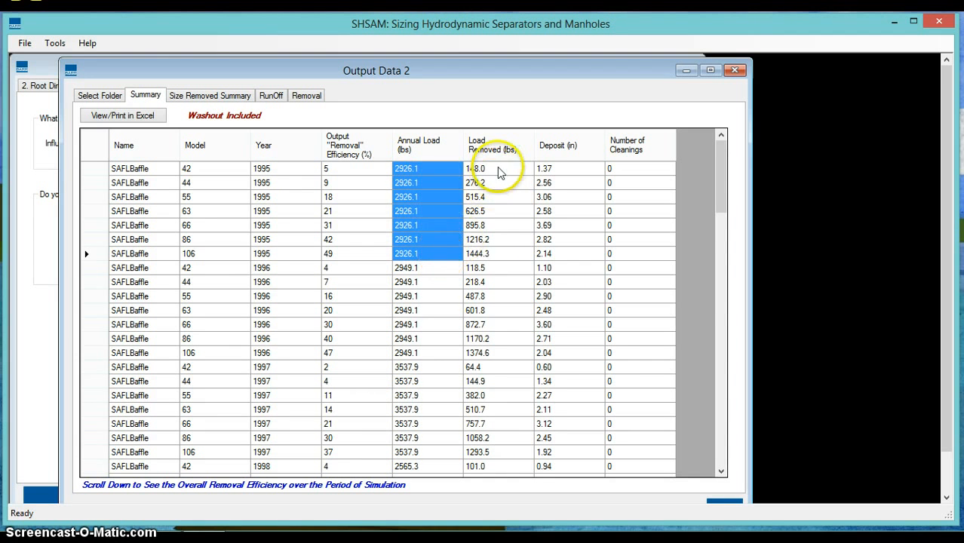
drag(497, 171, 504, 255)
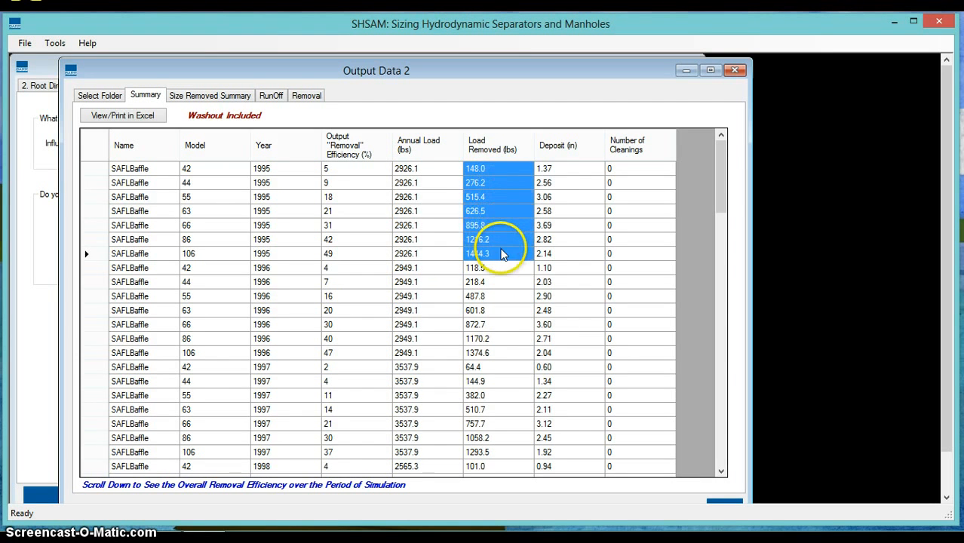
drag(571, 169, 562, 257)
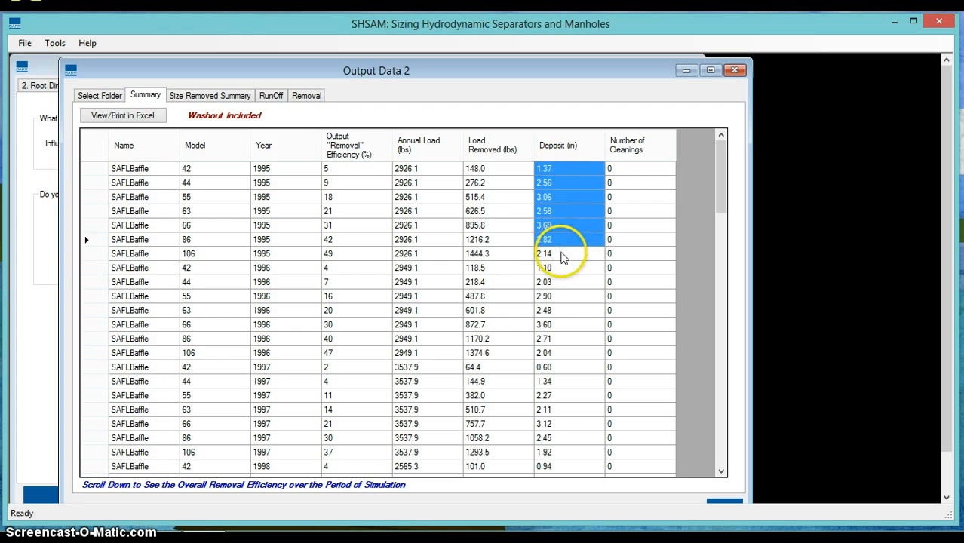
click(480, 256)
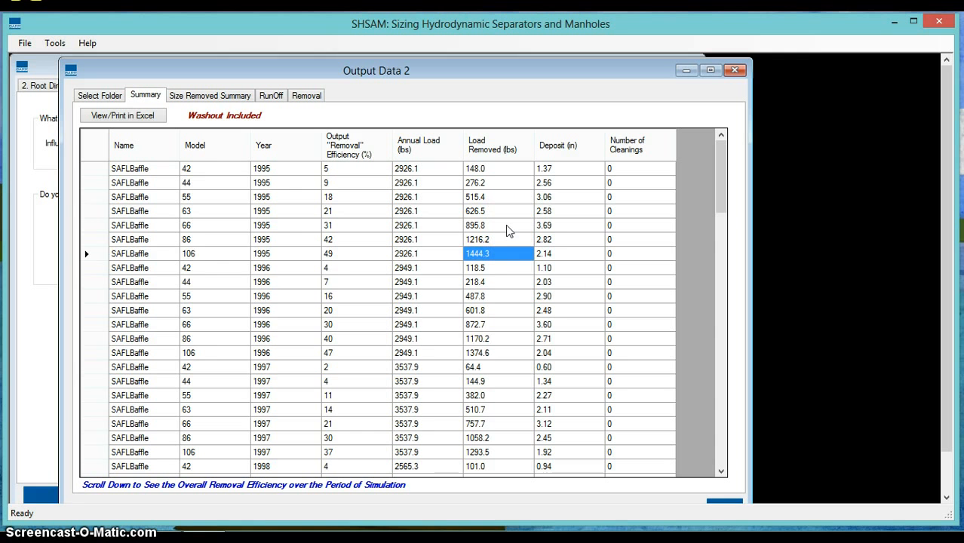
Examine the overall results at the end of the Summary table, comparing each model's total load, load removed, removal efficiency and dimensions
drag(720, 175, 635, 460)
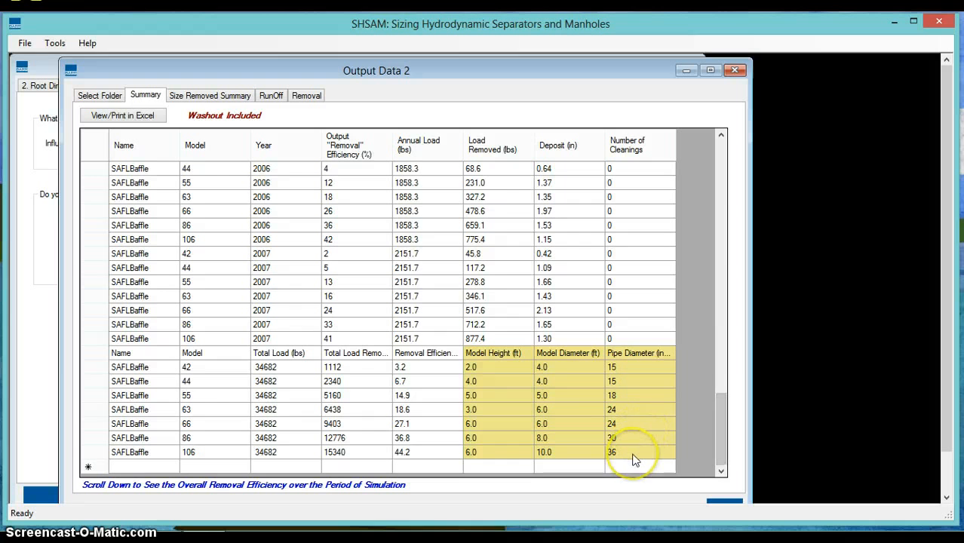
click(633, 455)
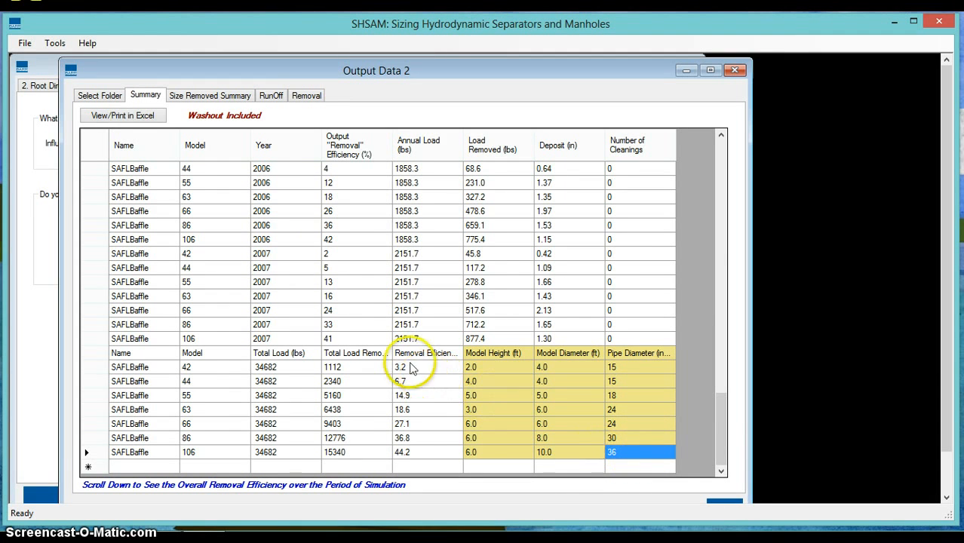
click(205, 354)
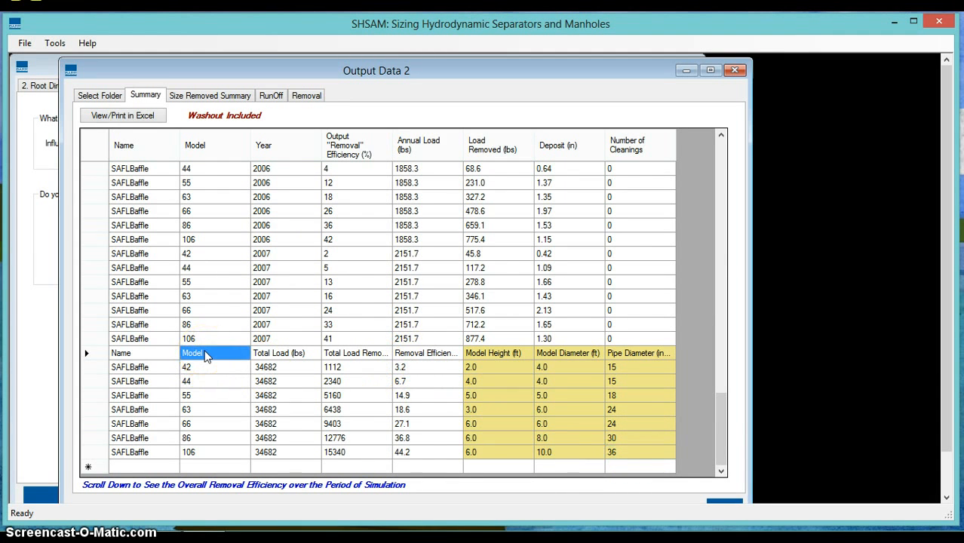
click(430, 368)
drag(429, 368, 430, 382)
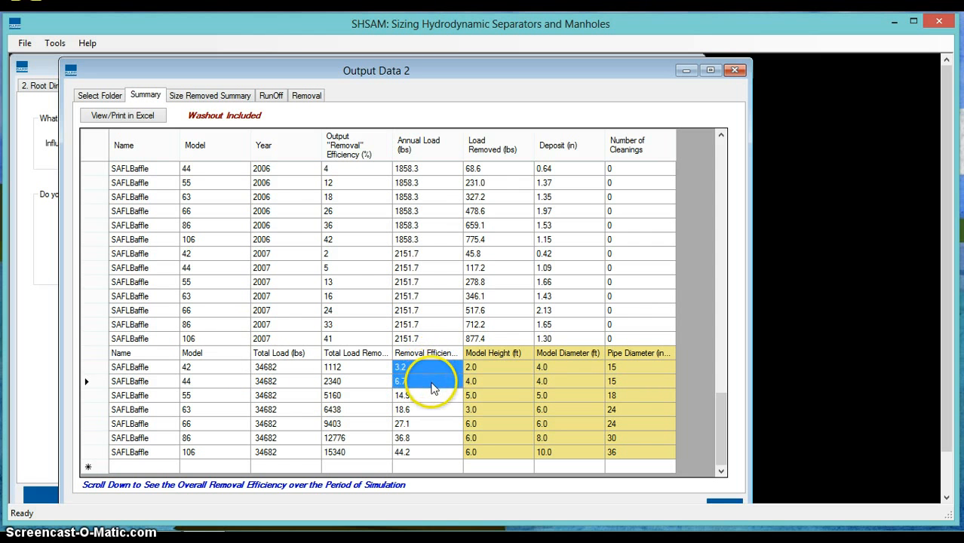
drag(271, 369, 278, 459)
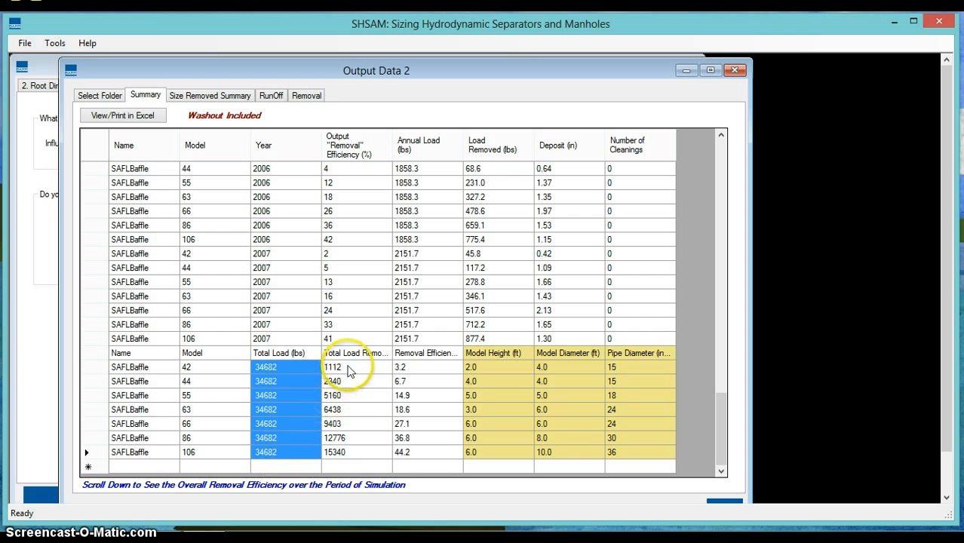
drag(348, 367, 419, 370)
click(414, 450)
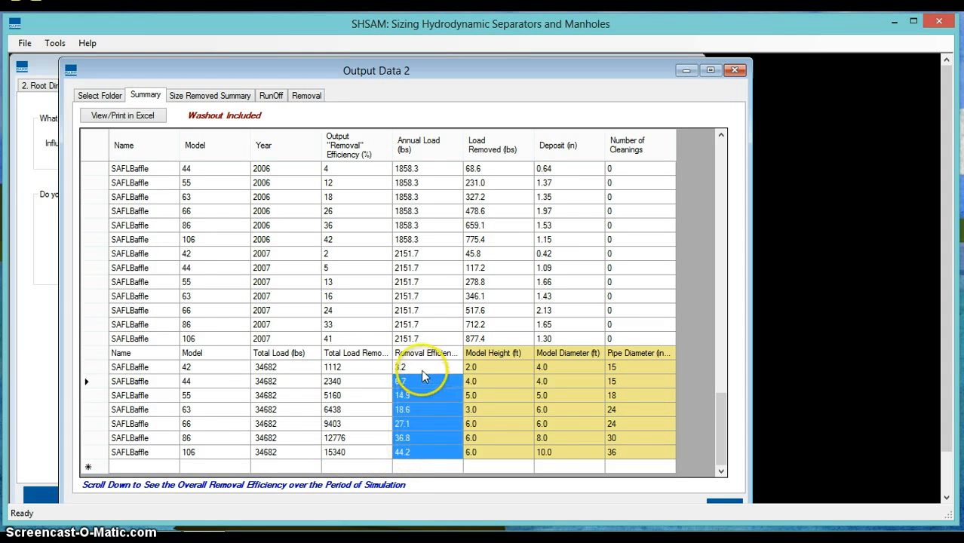
Examine the Size Removed Summary, comparing the load and amount removed per particle size for each SAFLBaffle model
click(419, 423)
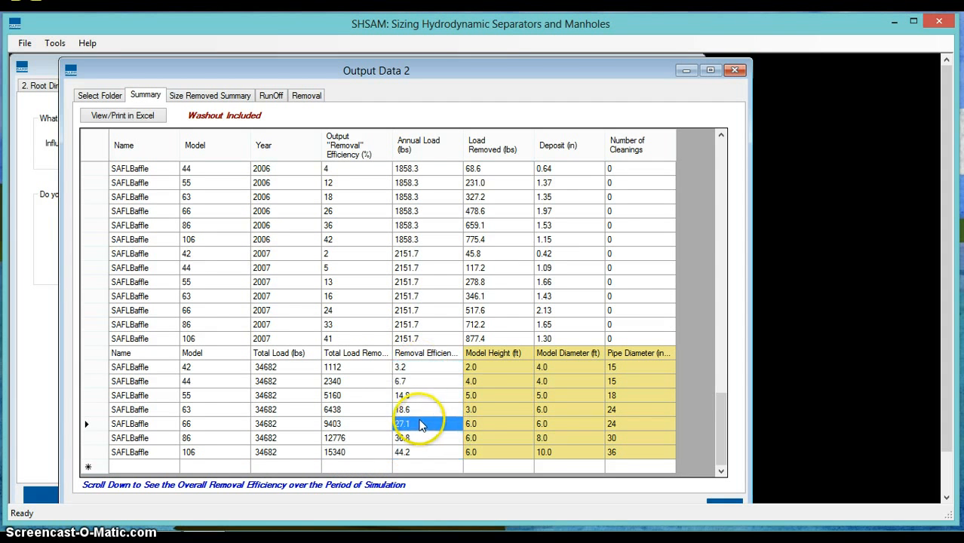
click(211, 104)
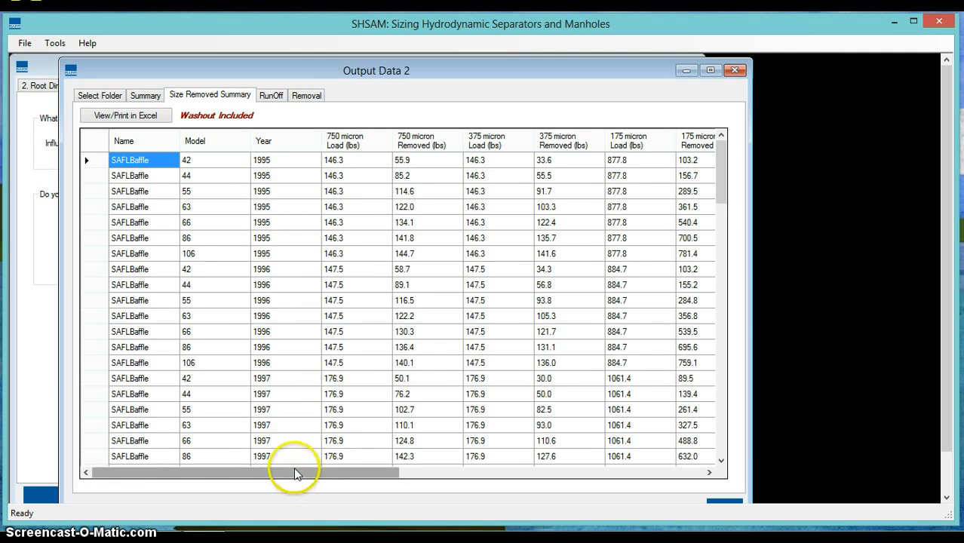
drag(295, 474, 249, 486)
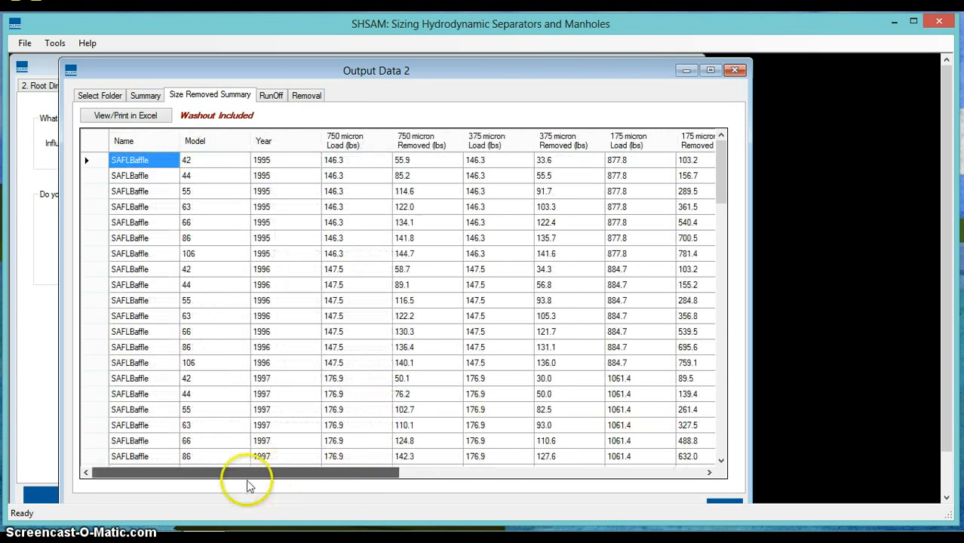
Look at the chart options for RunOff and Removal, and return to the Size Removed Summary
click(270, 96)
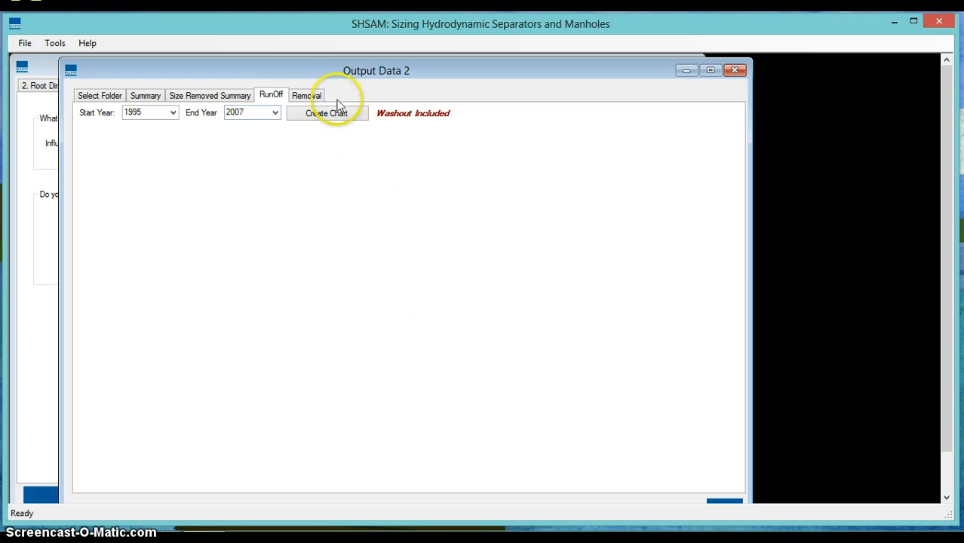
click(312, 96)
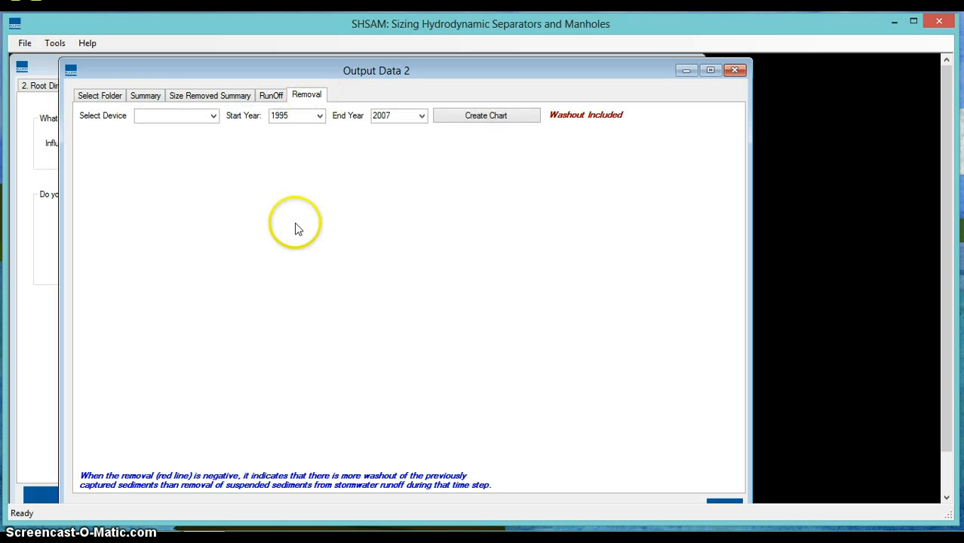
click(209, 100)
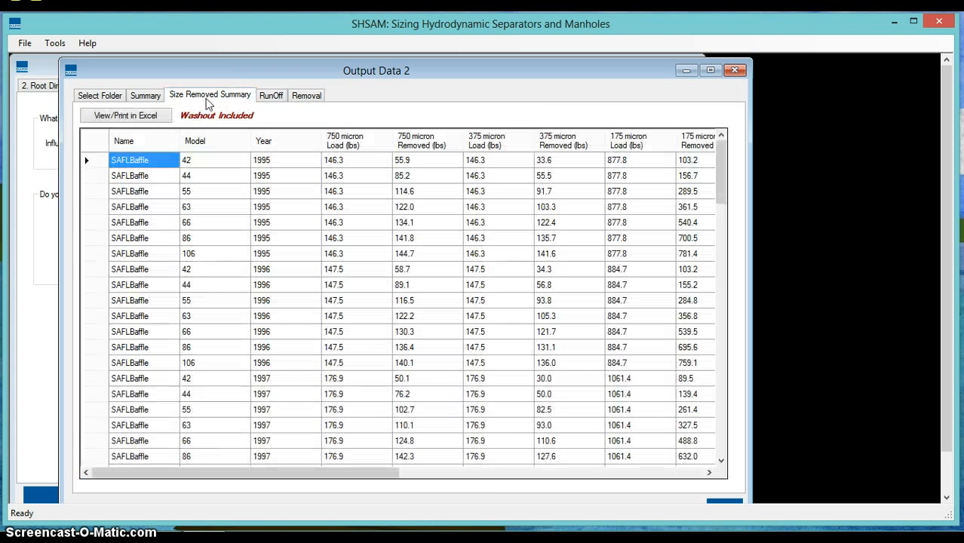